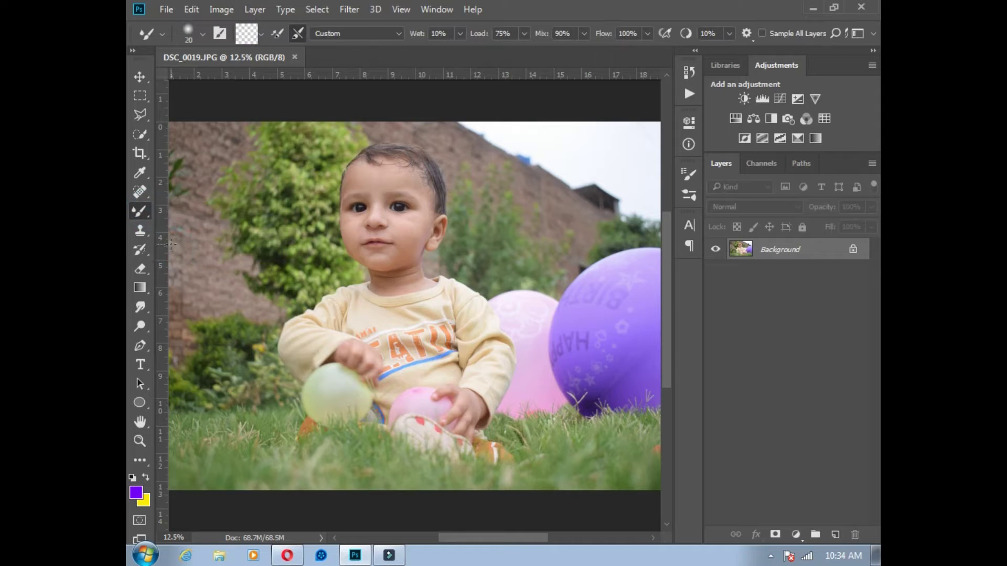
# - Open the Camera Raw filter on the photo and set Highlights to -54, Shadows to +68 and Contrast to +25
pyautogui.moveTo(836, 270); pyautogui.dragTo(835, 535)
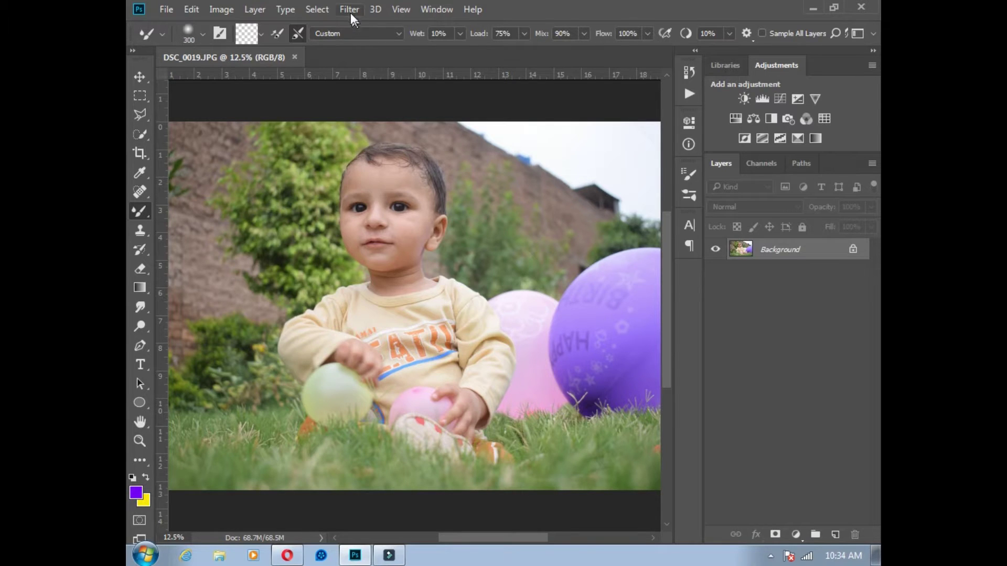
pyautogui.click(349, 10)
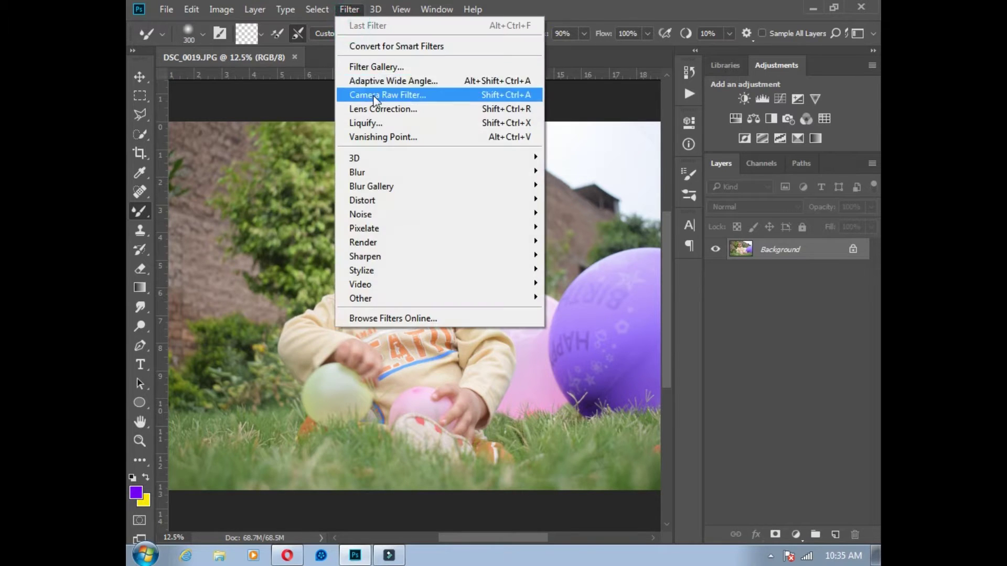
pyautogui.click(360, 94)
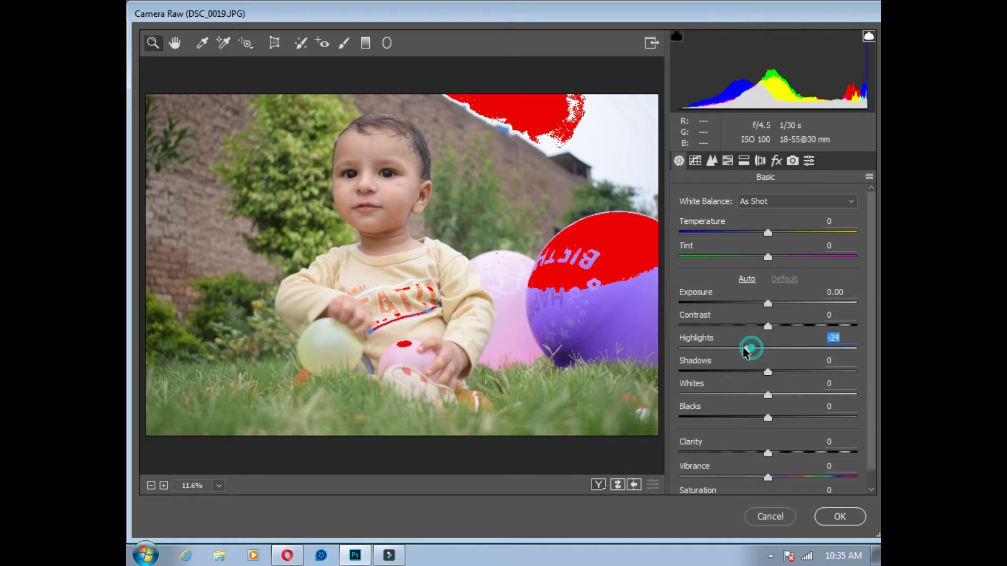
pyautogui.moveTo(753, 344); pyautogui.dragTo(721, 350)
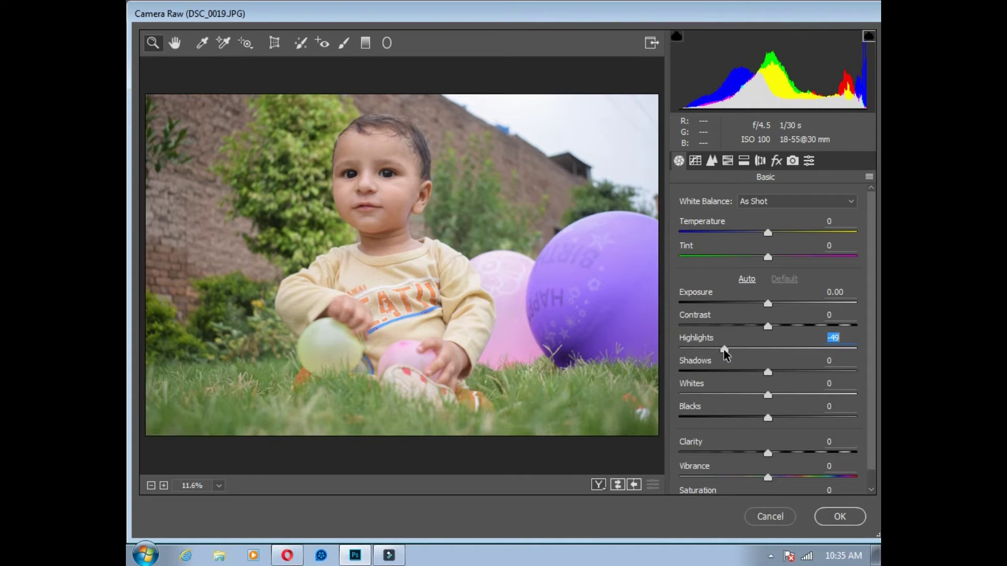
pyautogui.moveTo(788, 376); pyautogui.dragTo(828, 374)
pyautogui.moveTo(769, 326); pyautogui.dragTo(790, 328)
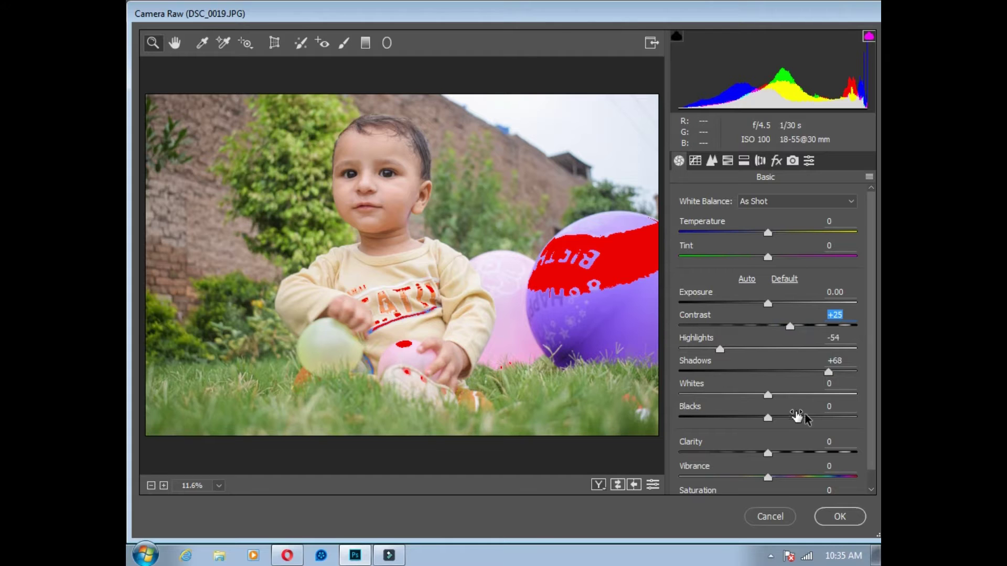
# - Set Blacks to -20, Whites to +15 and Vibrance to +13 in the Camera Raw basic adjustments
pyautogui.moveTo(752, 419); pyautogui.dragTo(781, 395)
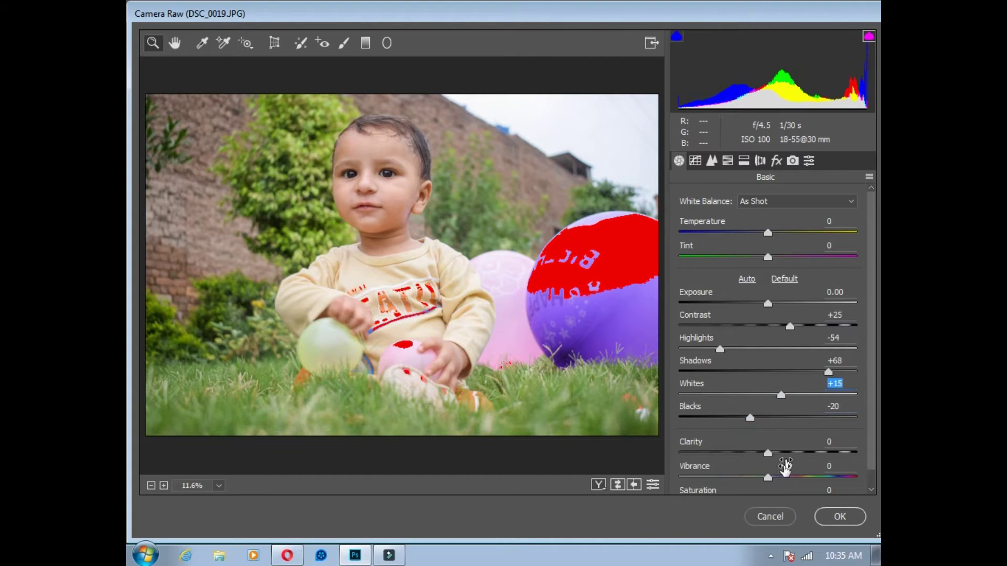
pyautogui.moveTo(769, 477); pyautogui.dragTo(780, 477)
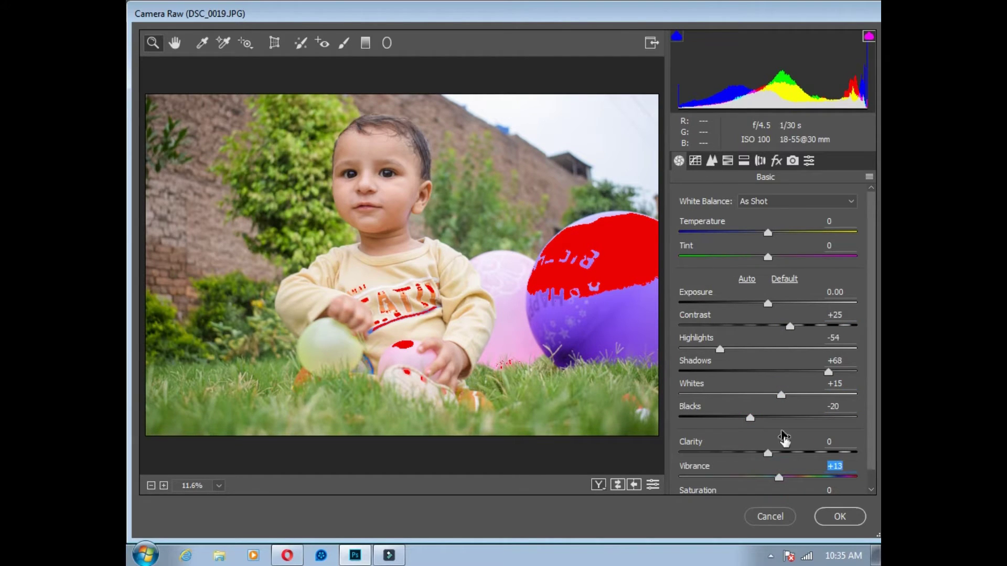
pyautogui.scroll(-1, 792, 467)
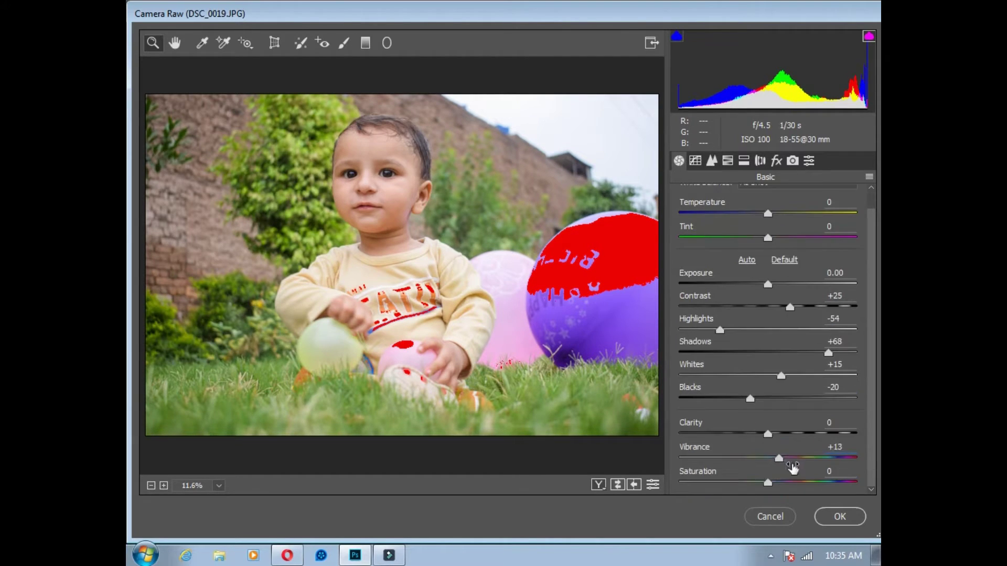
# - Set the tone curve's Lights to +14 and Luminance noise reduction to 8, and apply the Camera Raw filter
pyautogui.click(695, 161)
pyautogui.click(780, 460)
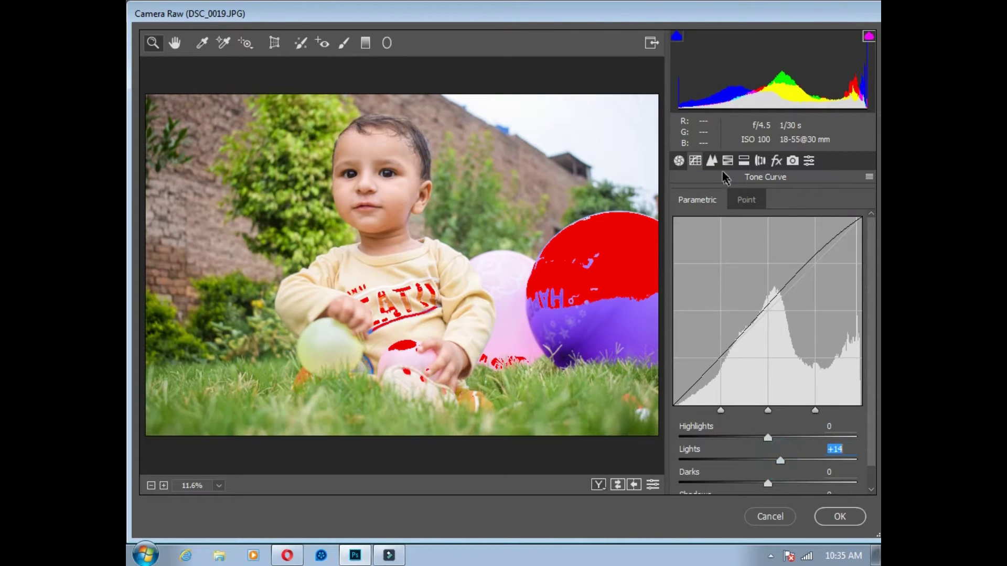
pyautogui.click(711, 160)
pyautogui.click(694, 344)
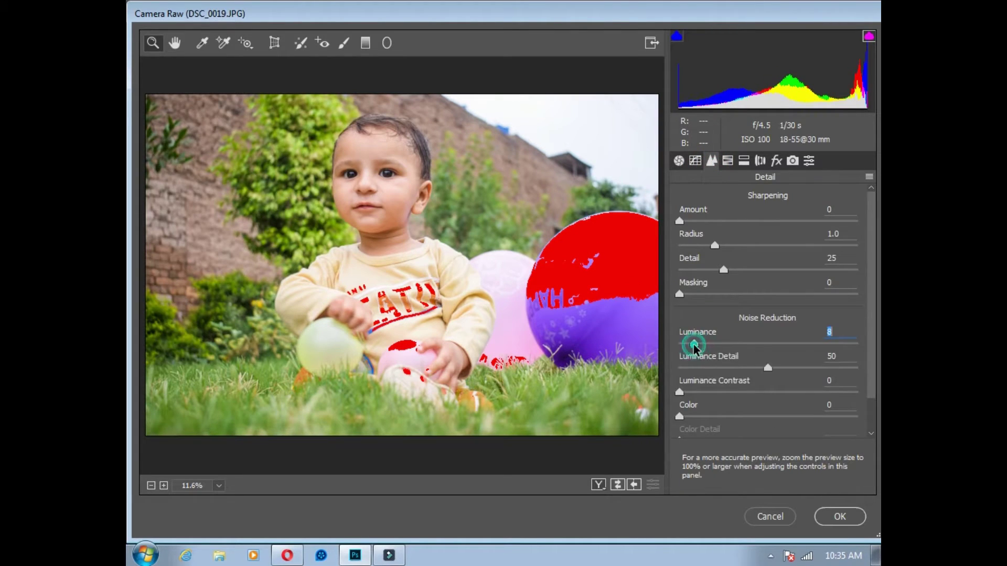
pyautogui.click(838, 516)
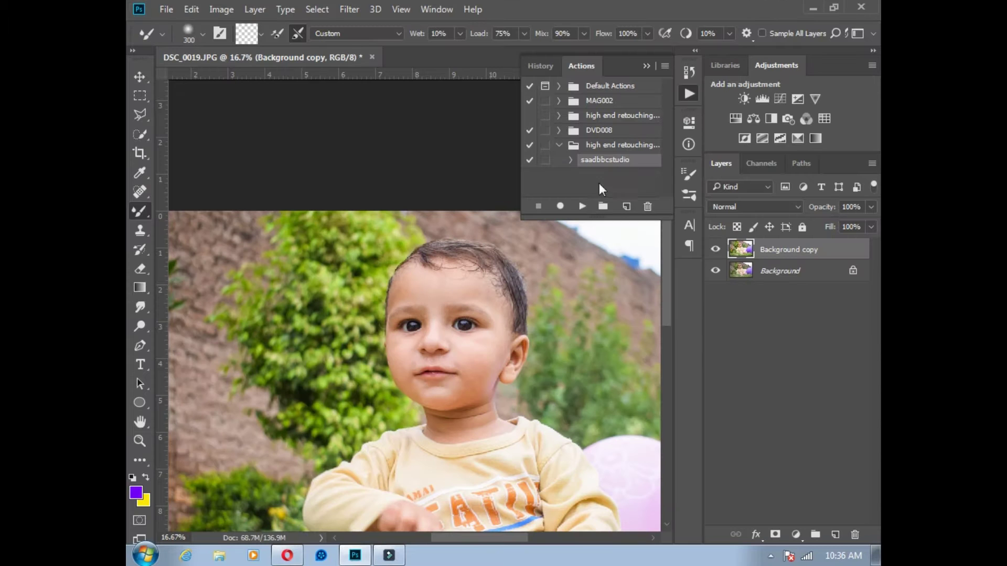
# - Play the saadbbcstudio retouching action on the Background copy layer and compare the result by toggling layer visibility
pyautogui.click(584, 204)
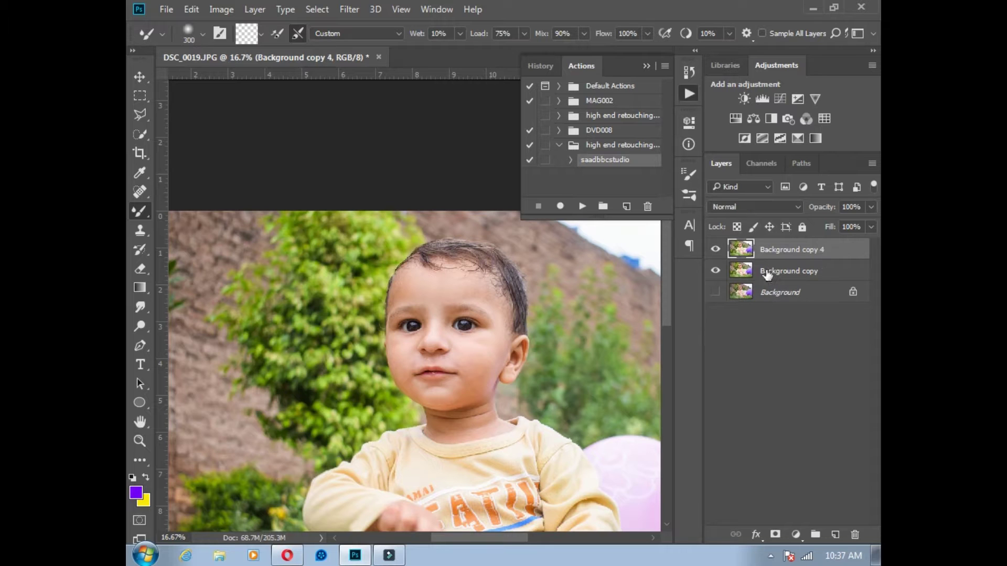
pyautogui.click(715, 270)
pyautogui.click(714, 250)
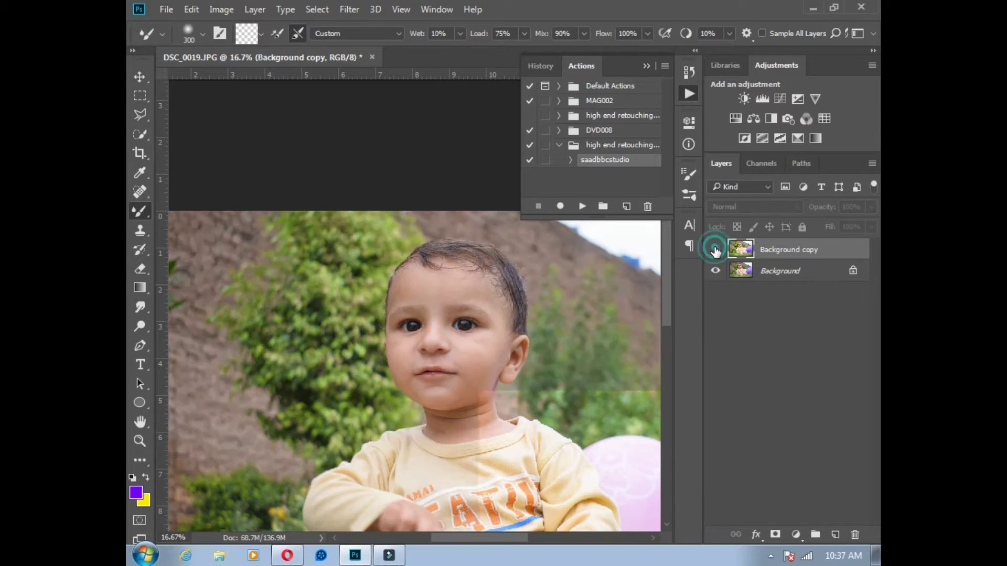
pyautogui.click(706, 252)
pyautogui.click(647, 66)
pyautogui.click(827, 338)
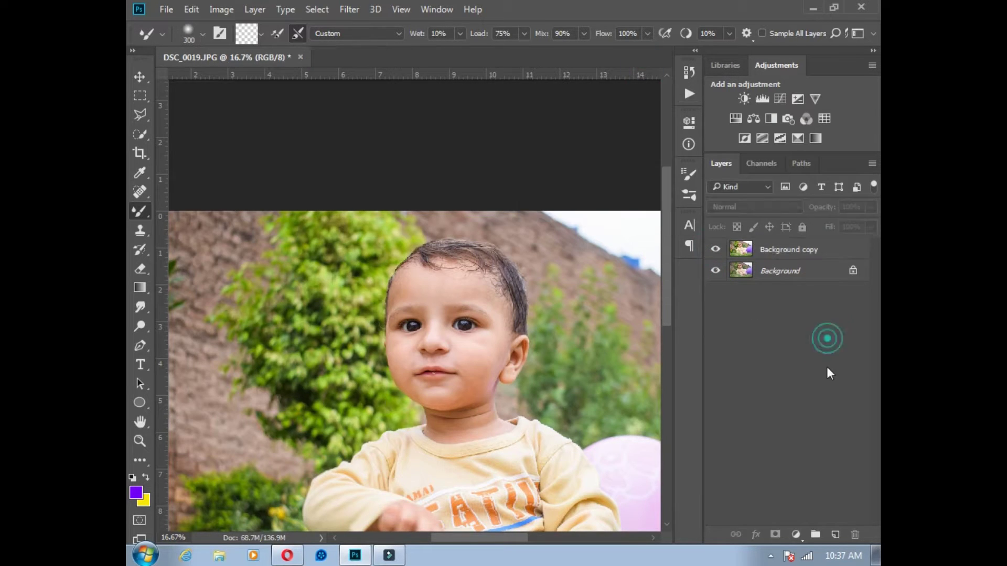
# - Select the Background copy layer and smooth the baby's forehead skin with the Mixer Brush at size 200
pyautogui.moveTo(576, 300); pyautogui.dragTo(592, 241)
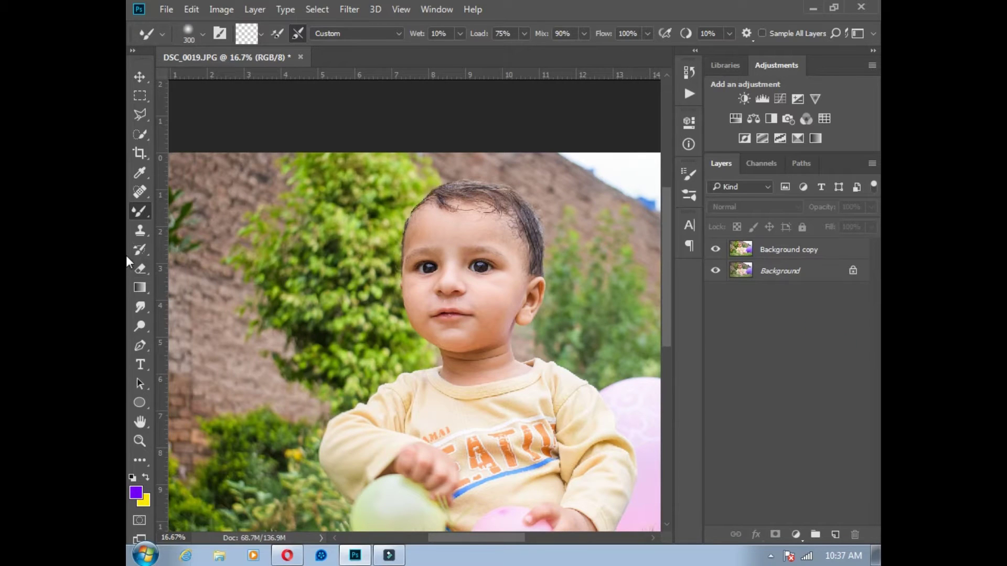
pyautogui.scroll(1, 487, 299)
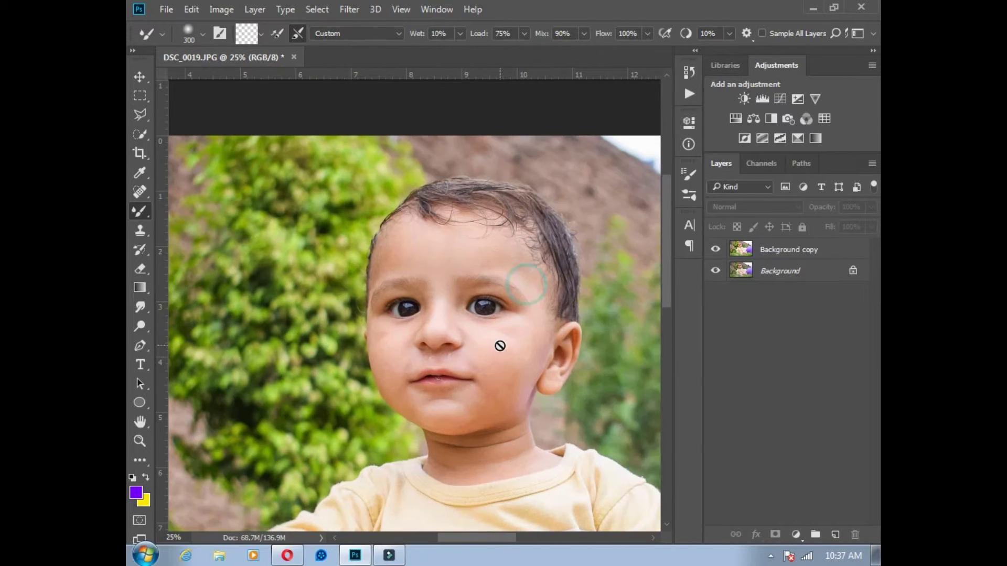
pyautogui.click(735, 251)
pyautogui.press('[')
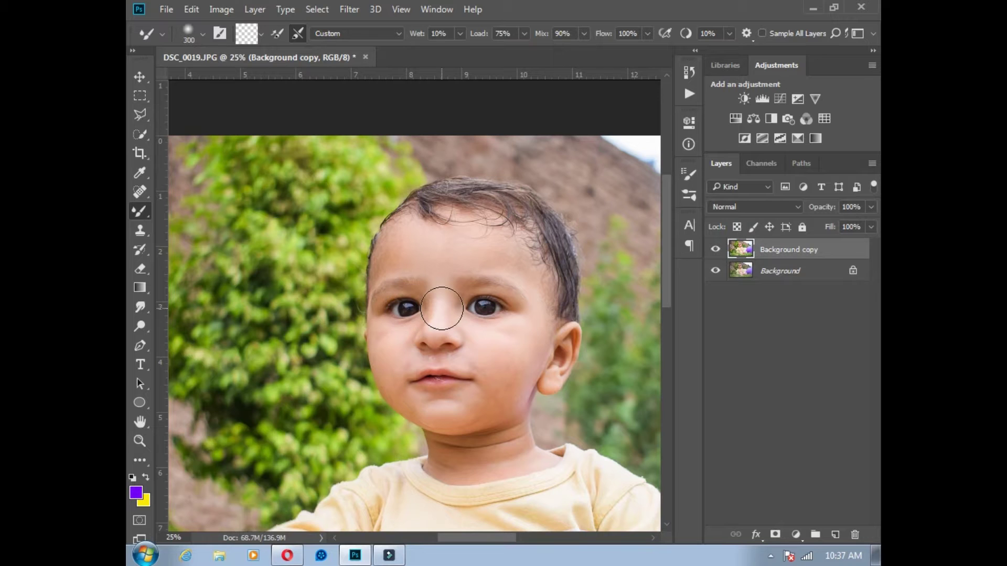
pyautogui.scroll(1, 422, 280)
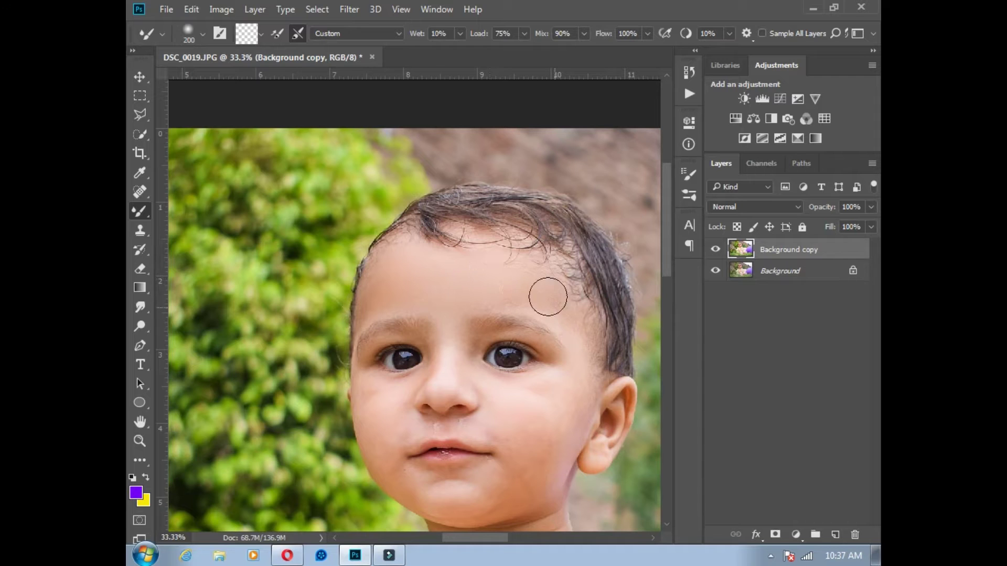
pyautogui.moveTo(562, 315); pyautogui.dragTo(485, 294)
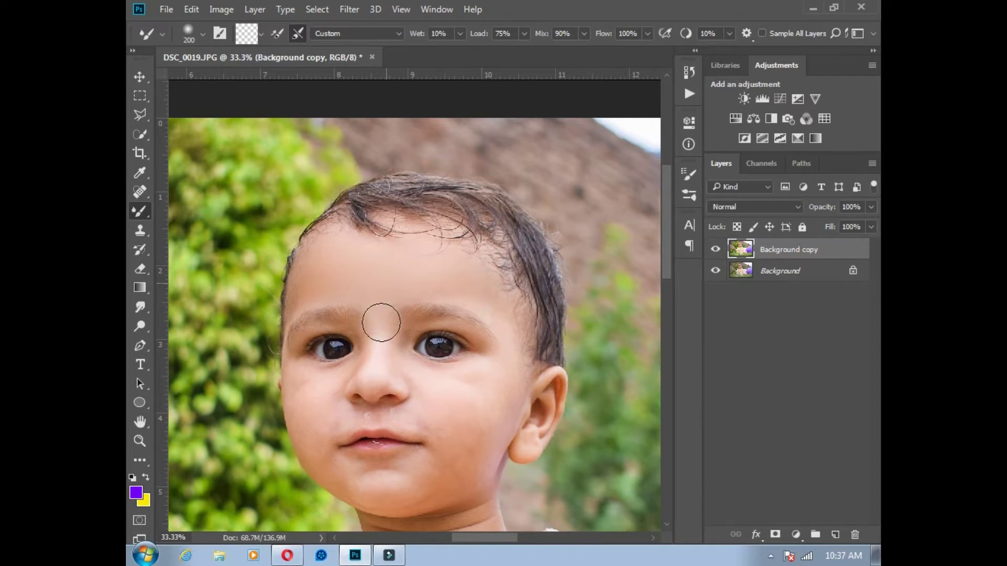
# - Reduce the Mixer Brush to size 125 and blend the skin around the nose bridge, cheeks and under the eyes
pyautogui.press('[')
pyautogui.press('[')
pyautogui.press('[')
pyautogui.press('[')
pyautogui.moveTo(375, 332)
pyautogui.mouseDown()
pyautogui.moveTo(371, 363)
pyautogui.moveTo(370, 326)
pyautogui.moveTo(401, 389)
pyautogui.moveTo(402, 341)
pyautogui.mouseUp()
pyautogui.moveTo(320, 390)
pyautogui.mouseDown()
pyautogui.moveTo(440, 330)
pyautogui.moveTo(410, 360)
pyautogui.moveTo(456, 373)
pyautogui.moveTo(442, 336)
pyautogui.mouseUp()
pyautogui.moveTo(441, 392); pyautogui.dragTo(450, 406)
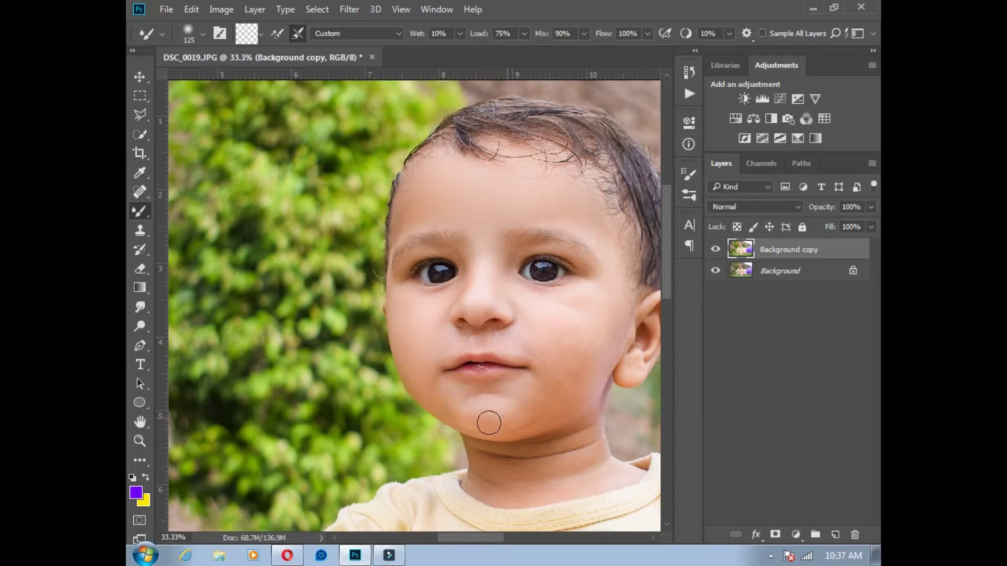
# - Blend the skin around the mouth, chin and lower cheek with the size 125 Mixer Brush
pyautogui.moveTo(499, 392)
pyautogui.mouseDown()
pyautogui.moveTo(452, 366)
pyautogui.moveTo(473, 364)
pyautogui.mouseUp()
pyautogui.moveTo(465, 324); pyautogui.dragTo(400, 321)
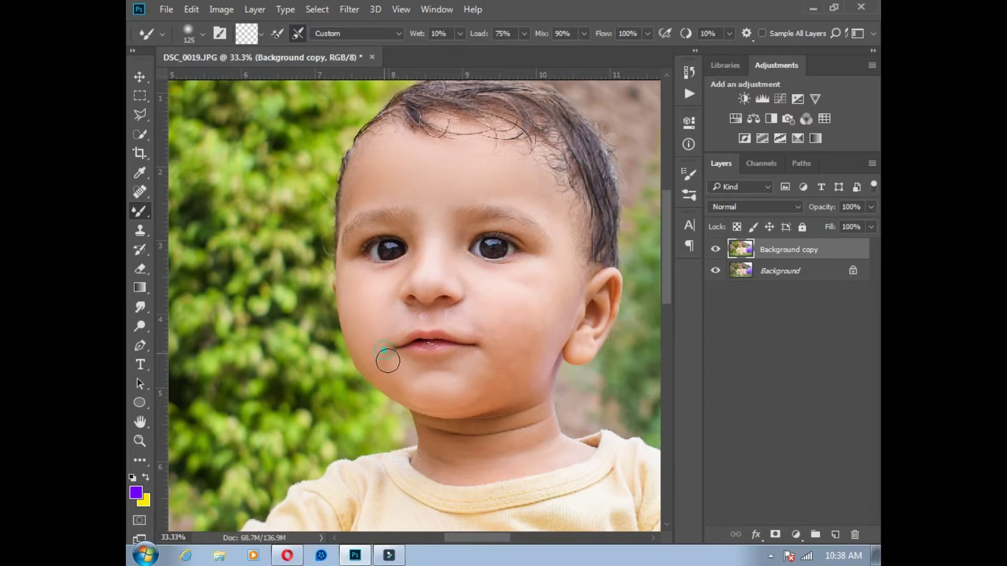
pyautogui.moveTo(437, 367); pyautogui.dragTo(352, 378)
# - Enlarge the Mixer Brush to size 200 and smooth the broad cheek area on the ear side of the face
pyautogui.press(']')
pyautogui.press(']')
pyautogui.press(']')
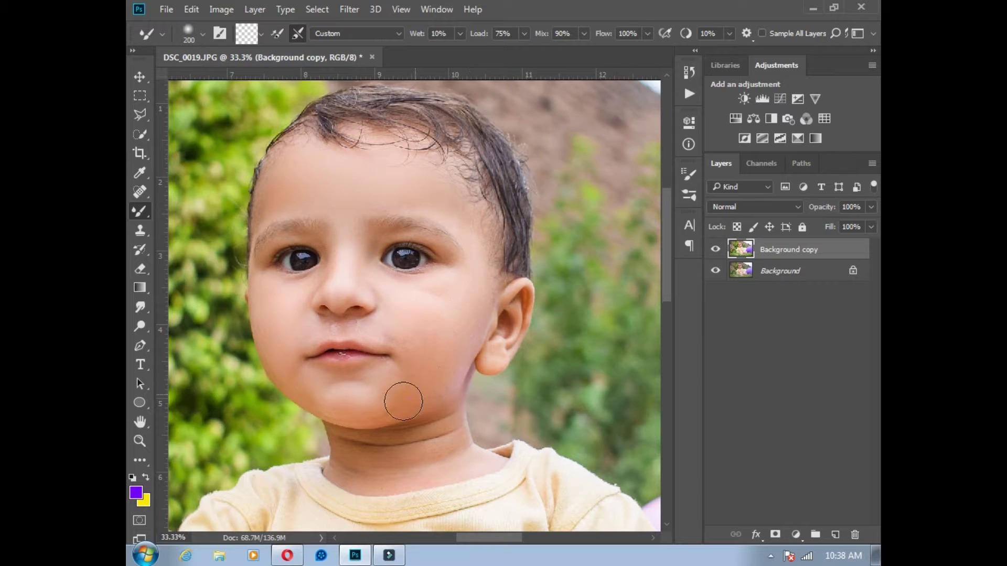
pyautogui.moveTo(427, 315); pyautogui.dragTo(387, 298)
pyautogui.click(450, 277)
# - Reduce the Mixer Brush to size 125 and smooth the skin along the hairline, neck and around the eye
pyautogui.press('[')
pyautogui.press('[')
pyautogui.press('[')
pyautogui.moveTo(449, 199); pyautogui.dragTo(470, 227)
pyautogui.moveTo(488, 463)
pyautogui.mouseDown()
pyautogui.moveTo(413, 481)
pyautogui.moveTo(431, 481)
pyautogui.moveTo(341, 473)
pyautogui.moveTo(383, 476)
pyautogui.moveTo(358, 456)
pyautogui.moveTo(456, 440)
pyautogui.moveTo(383, 456)
pyautogui.moveTo(354, 455)
pyautogui.moveTo(340, 441)
pyautogui.moveTo(450, 425)
pyautogui.mouseUp()
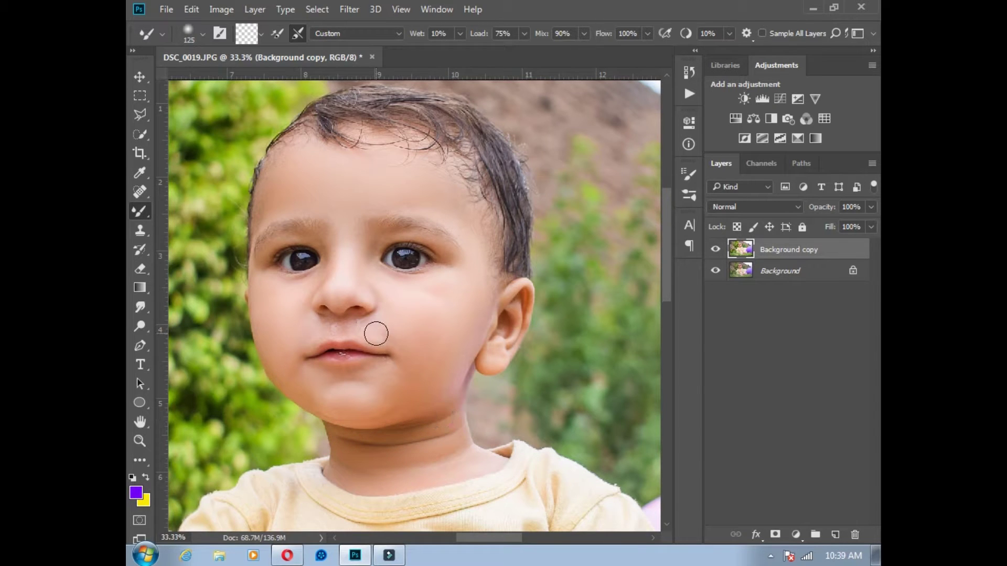
pyautogui.moveTo(331, 246)
pyautogui.mouseDown()
pyautogui.moveTo(338, 252)
pyautogui.moveTo(316, 207)
pyautogui.moveTo(261, 215)
pyautogui.moveTo(269, 209)
pyautogui.mouseUp()
# - Smooth the skin of the hand holding the pink balloon with the Mixer Brush
pyautogui.moveTo(486, 322); pyautogui.dragTo(486, 195)
pyautogui.moveTo(443, 348); pyautogui.dragTo(479, 175)
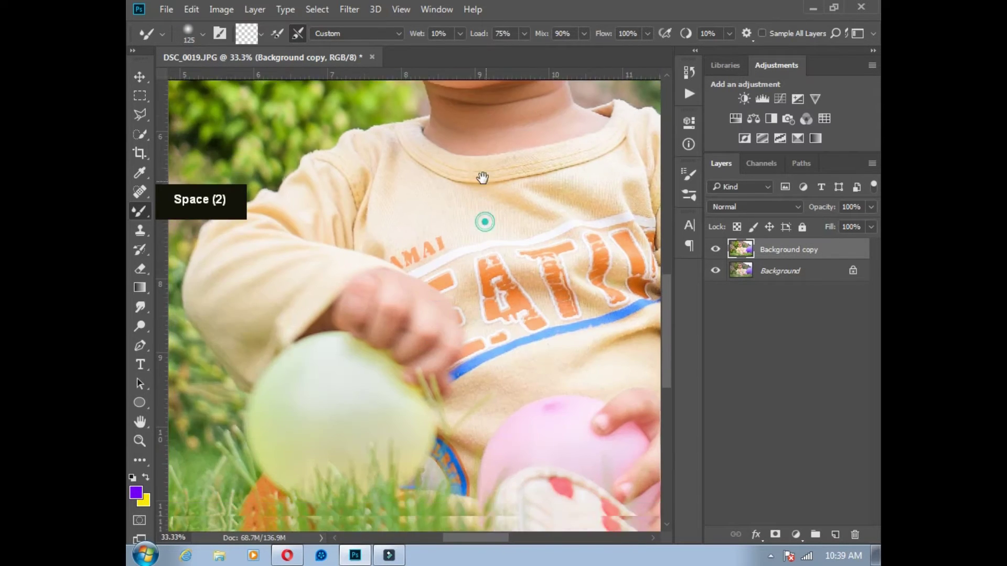
pyautogui.moveTo(481, 337)
pyautogui.mouseDown()
pyautogui.moveTo(450, 241)
pyautogui.moveTo(382, 147)
pyautogui.mouseUp()
pyautogui.click(531, 261)
pyautogui.click(584, 270)
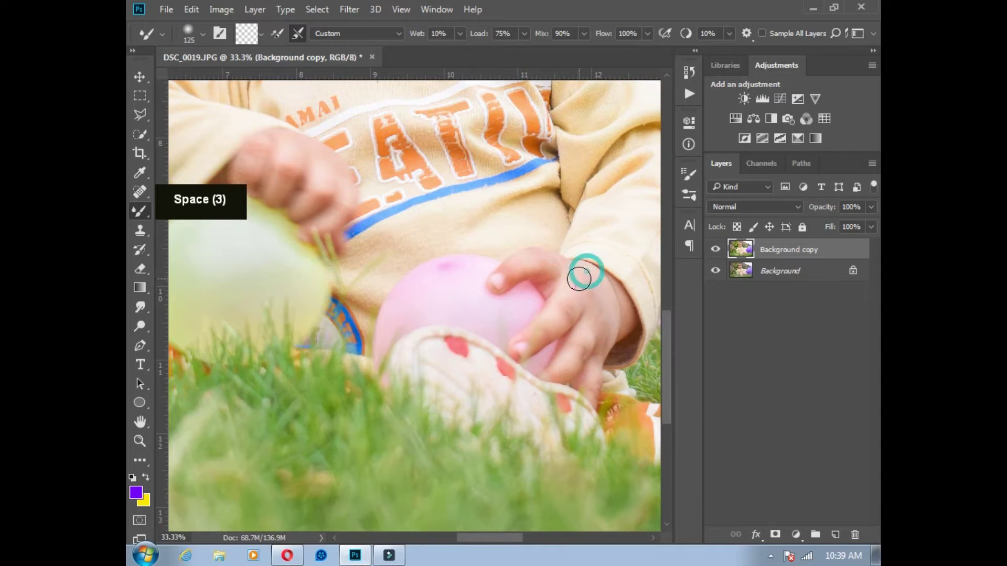
pyautogui.doubleClick(575, 348)
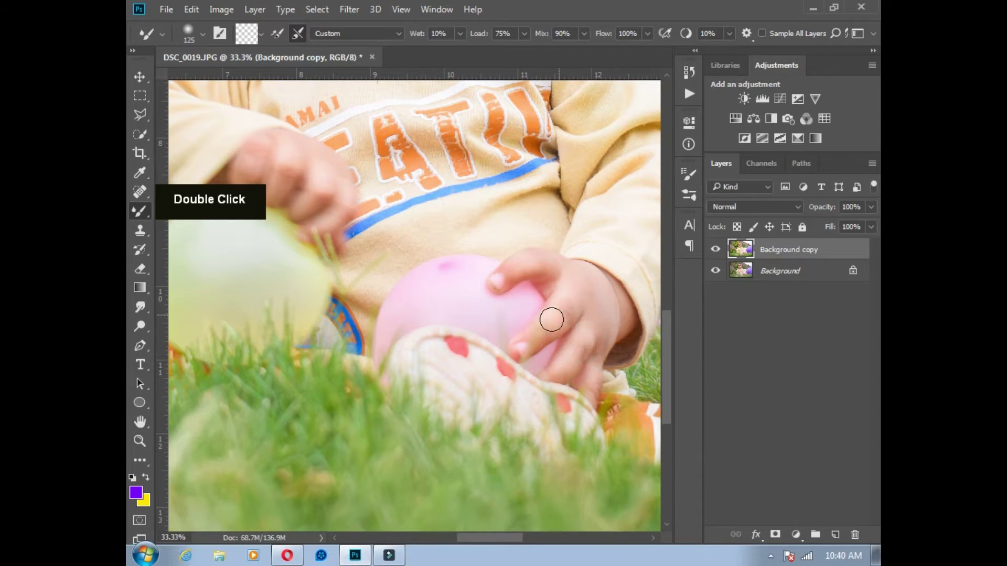
# - Blend the skin on the baby's neck and the outer cheek beside the mouth
pyautogui.moveTo(548, 317)
pyautogui.mouseDown()
pyautogui.moveTo(551, 209)
pyautogui.moveTo(512, 359)
pyautogui.moveTo(655, 487)
pyautogui.mouseUp()
pyautogui.moveTo(472, 220); pyautogui.dragTo(474, 330)
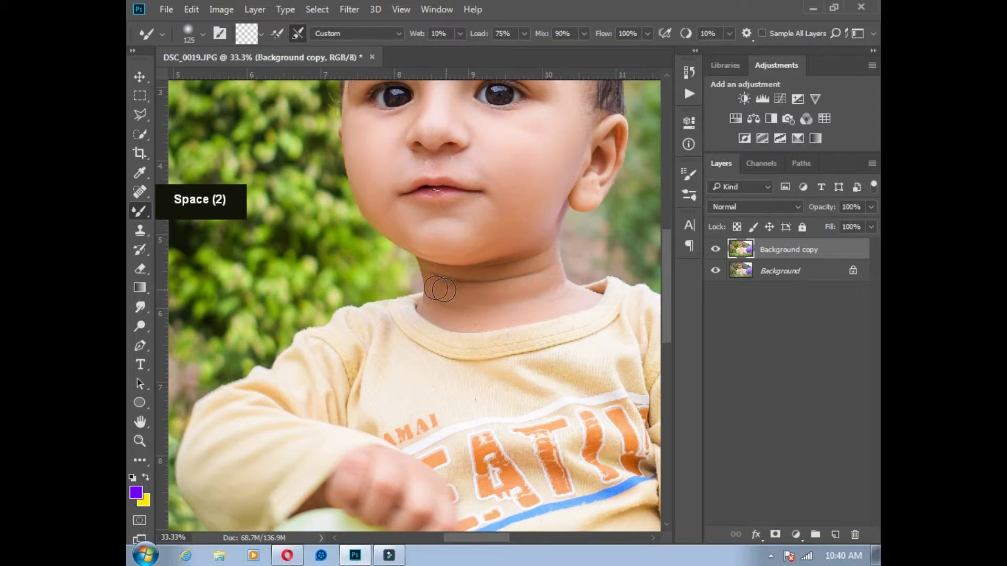
pyautogui.click(421, 270)
pyautogui.moveTo(471, 230); pyautogui.dragTo(557, 263)
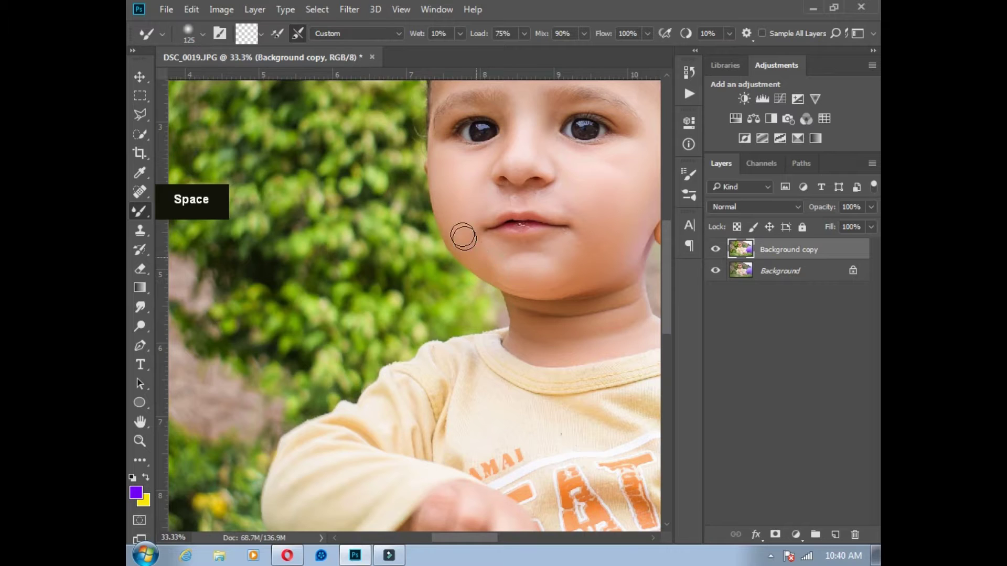
pyautogui.moveTo(456, 213); pyautogui.dragTo(486, 262)
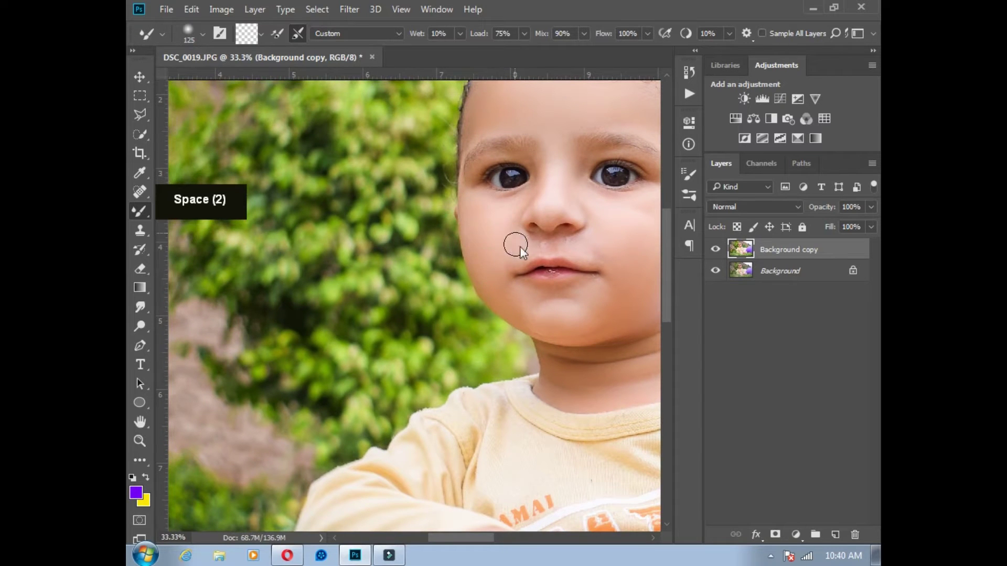
# - Refine the skin on the nose and above the upper lip with close-up Mixer Brush strokes
pyautogui.hotkey('ctrl', '+')
pyautogui.hotkey('ctrl', '+')
pyautogui.moveTo(535, 234); pyautogui.dragTo(292, 421)
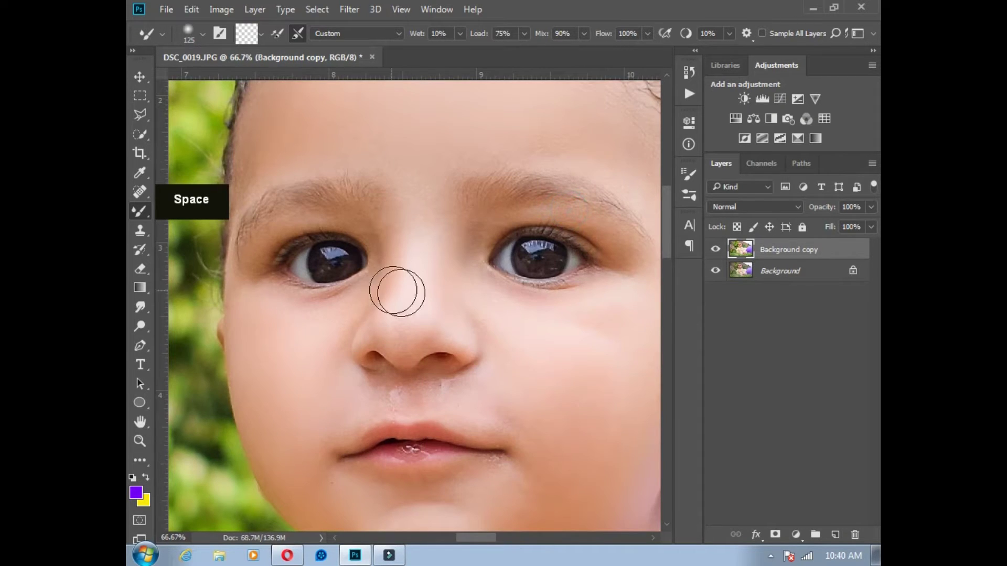
pyautogui.moveTo(398, 291)
pyautogui.mouseDown()
pyautogui.moveTo(407, 326)
pyautogui.moveTo(501, 414)
pyautogui.mouseUp()
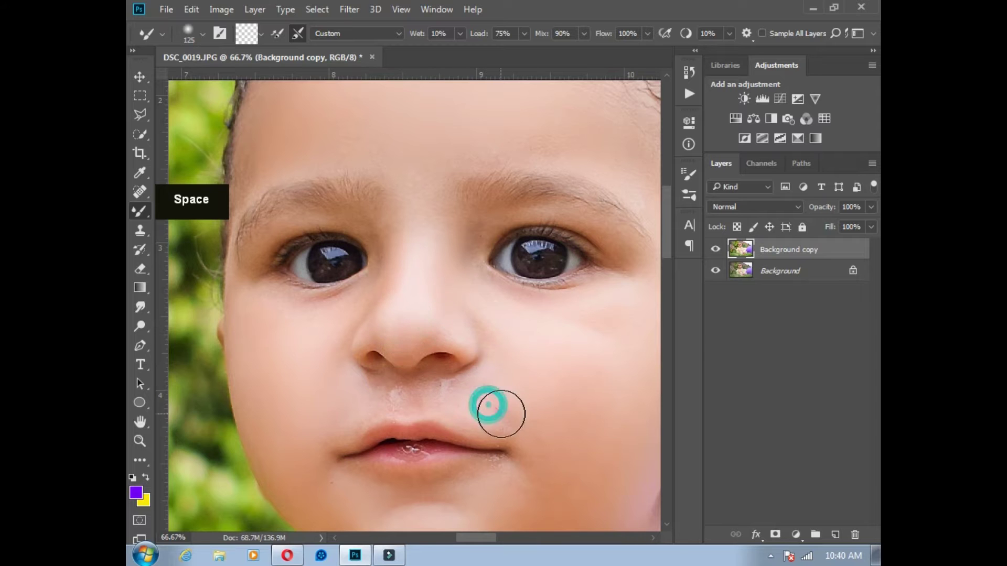
pyautogui.moveTo(513, 348); pyautogui.dragTo(503, 467)
pyautogui.moveTo(434, 288); pyautogui.dragTo(423, 344)
pyautogui.moveTo(598, 315); pyautogui.dragTo(551, 345)
# - Examine the smoothed skin across the whole baby portrait
pyautogui.hotkey('ctrl', '-')
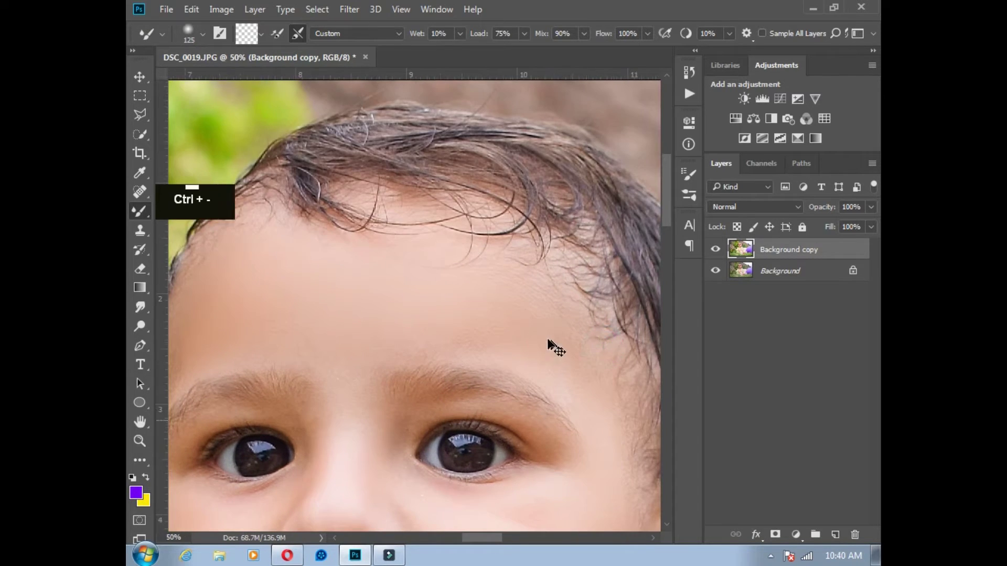
pyautogui.hotkey('ctrl', '-')
pyautogui.hotkey('ctrl', '-')
pyautogui.moveTo(479, 325); pyautogui.dragTo(482, 314)
pyautogui.hotkey('ctrl', '-')
pyautogui.moveTo(494, 370); pyautogui.dragTo(530, 273)
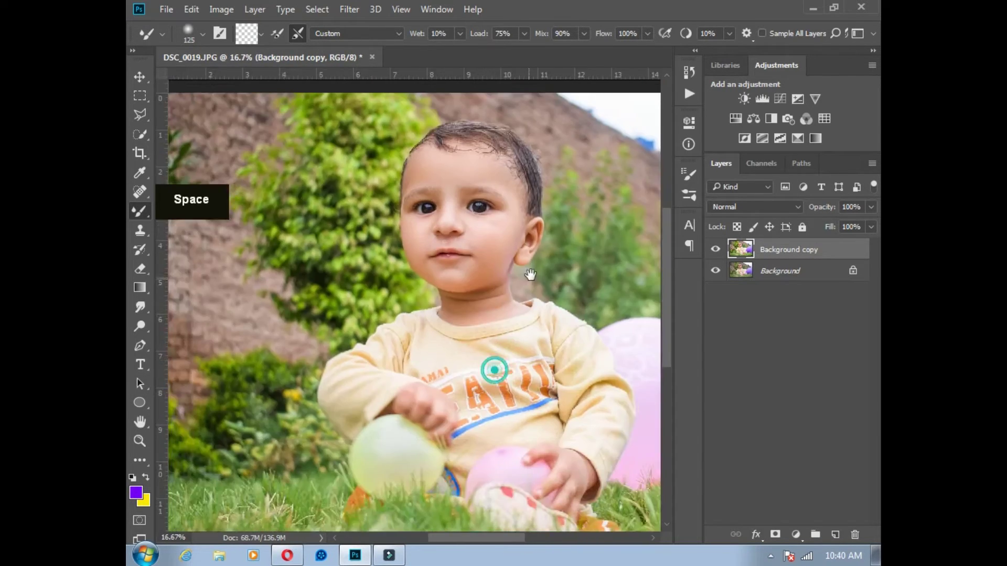
pyautogui.moveTo(589, 298); pyautogui.dragTo(547, 296)
pyautogui.hotkey('ctrl', '-')
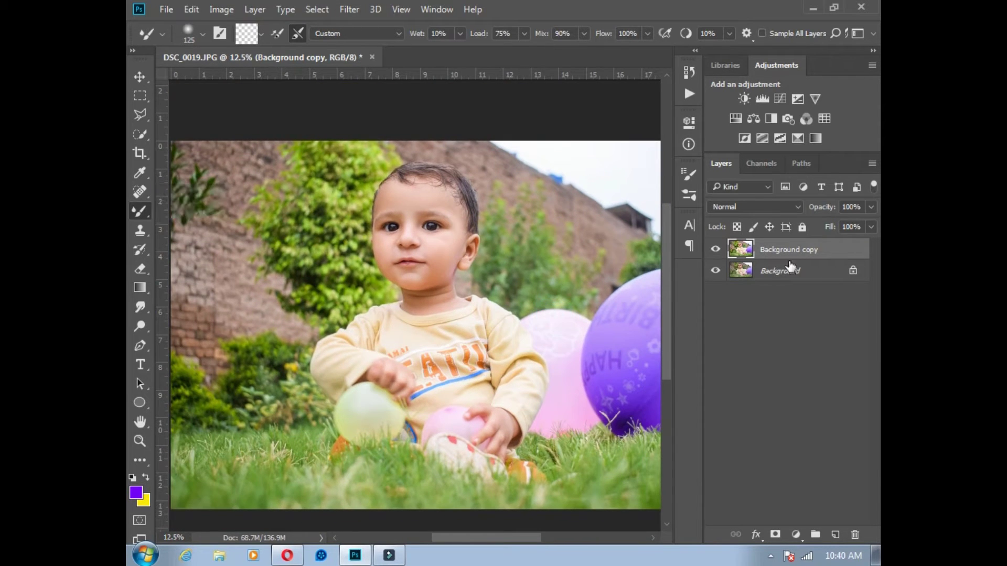
# - Run the Camera Raw filter on the Background copy layer with Highlights -31, Shadows +20 and Contrast +9
pyautogui.click(349, 9)
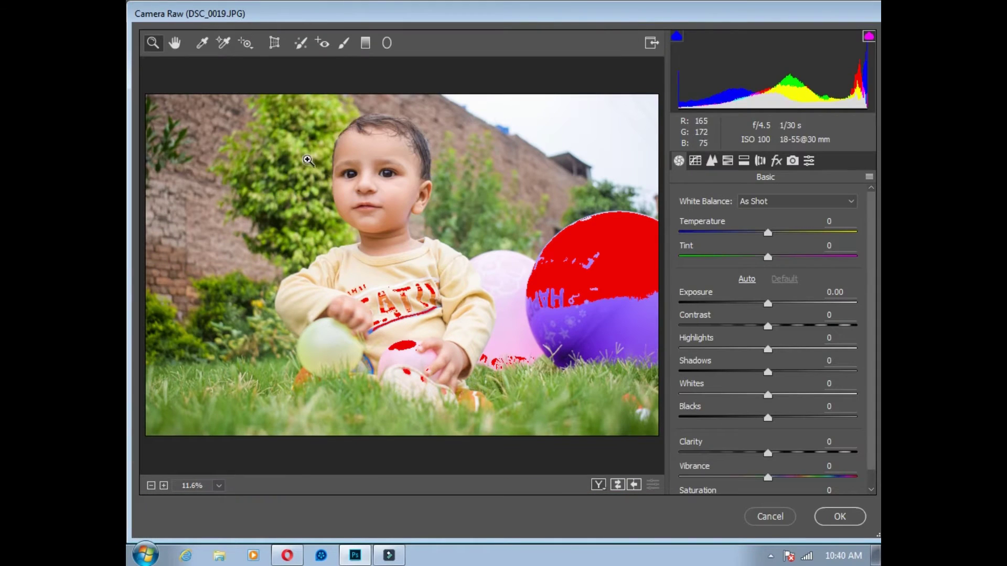
pyautogui.moveTo(769, 350)
pyautogui.mouseDown()
pyautogui.moveTo(740, 350)
pyautogui.moveTo(792, 372)
pyautogui.moveTo(833, 373)
pyautogui.moveTo(793, 371)
pyautogui.moveTo(780, 358)
pyautogui.mouseUp()
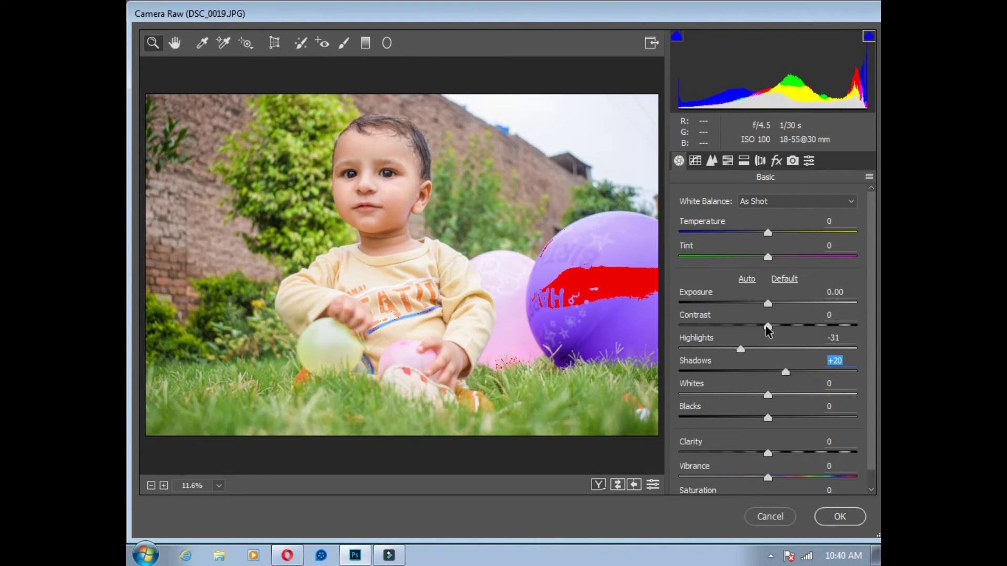
pyautogui.moveTo(767, 325)
pyautogui.mouseDown()
pyautogui.moveTo(788, 326)
pyautogui.moveTo(775, 330)
pyautogui.mouseUp()
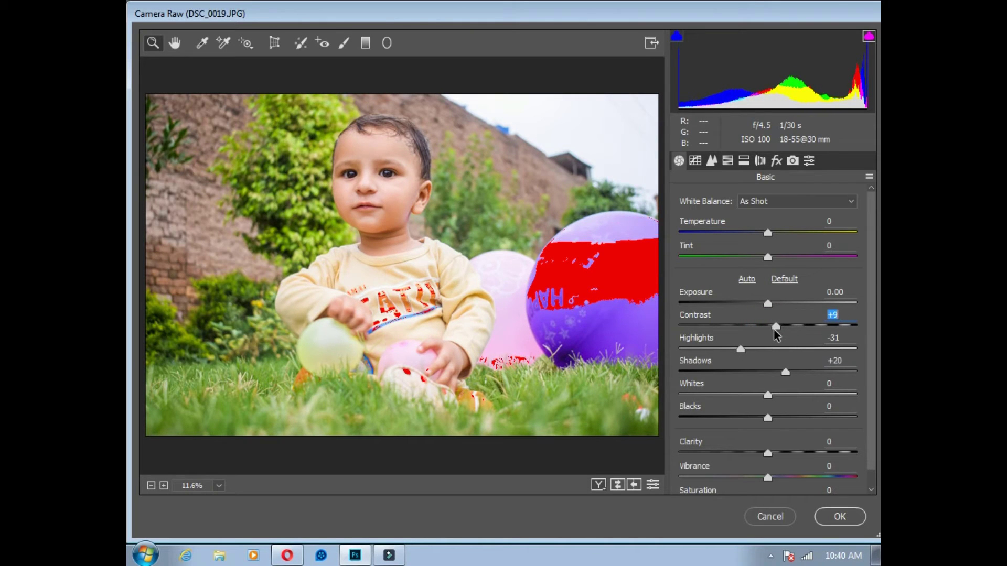
# - In HSL, set saturation to Yellows +100 and Greens +53, and hue to Yellows -64 and Greens +8
pyautogui.click(727, 160)
pyautogui.click(688, 223)
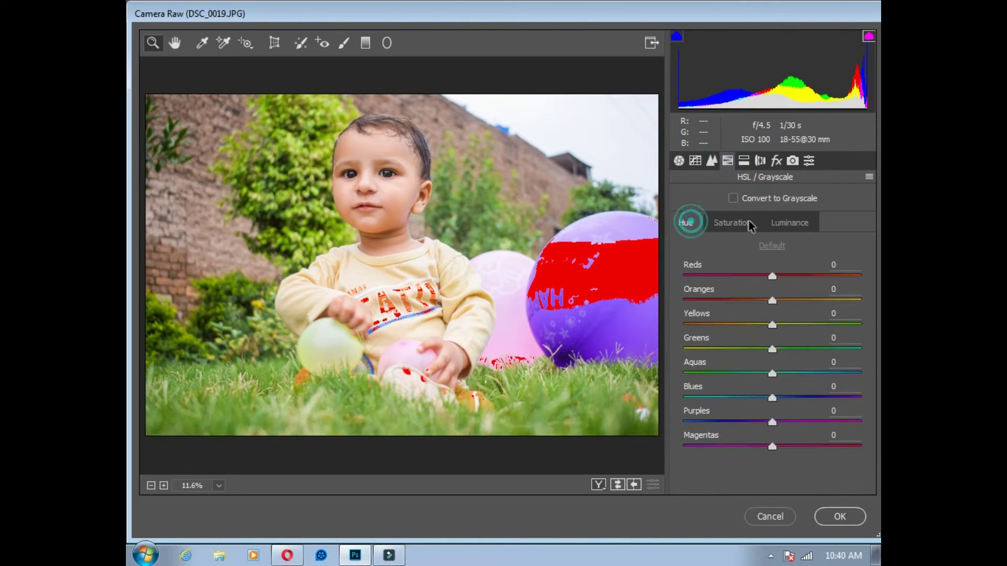
pyautogui.doubleClick(732, 222)
pyautogui.moveTo(804, 324); pyautogui.dragTo(877, 335)
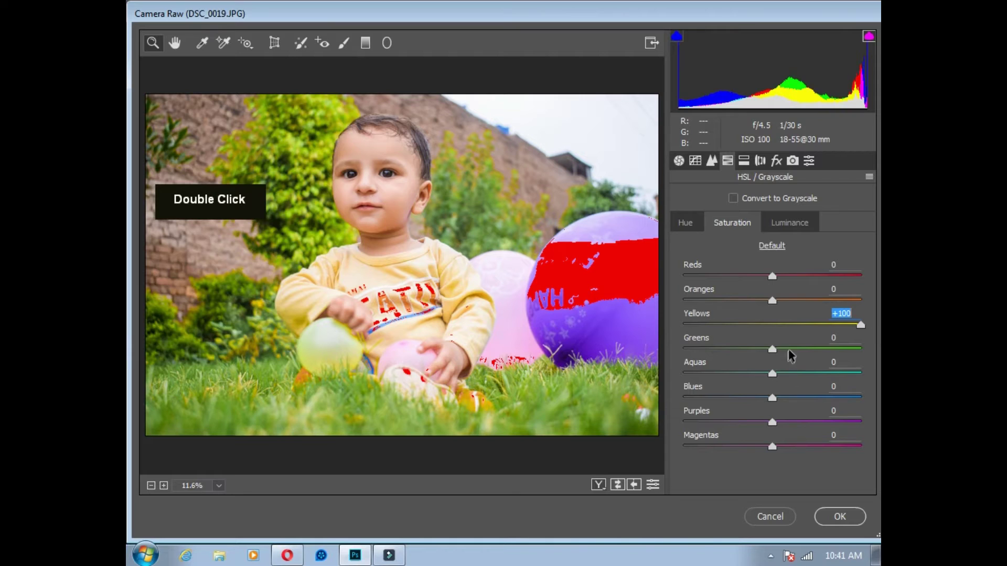
pyautogui.moveTo(772, 349); pyautogui.dragTo(836, 346)
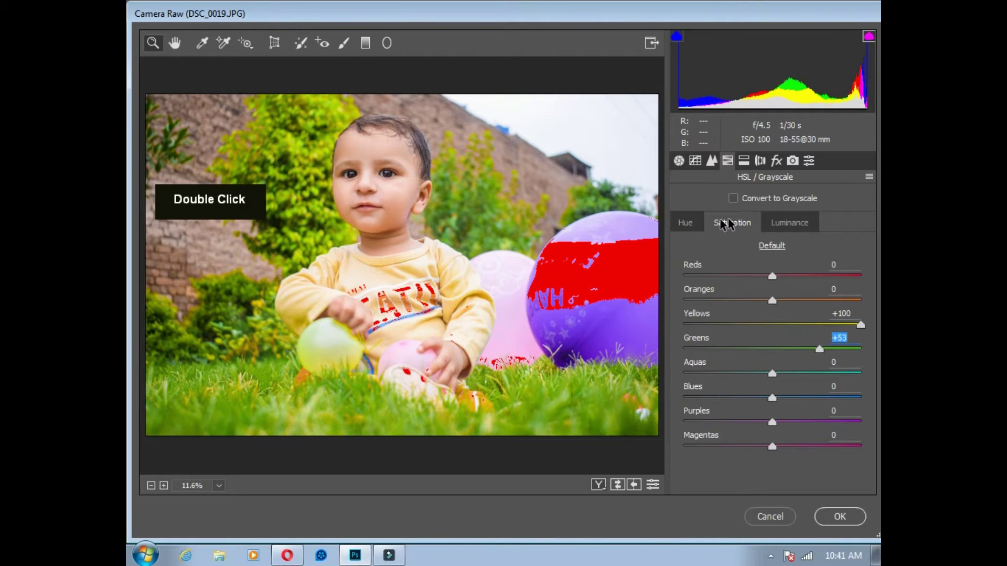
pyautogui.click(686, 223)
pyautogui.moveTo(772, 349); pyautogui.dragTo(714, 323)
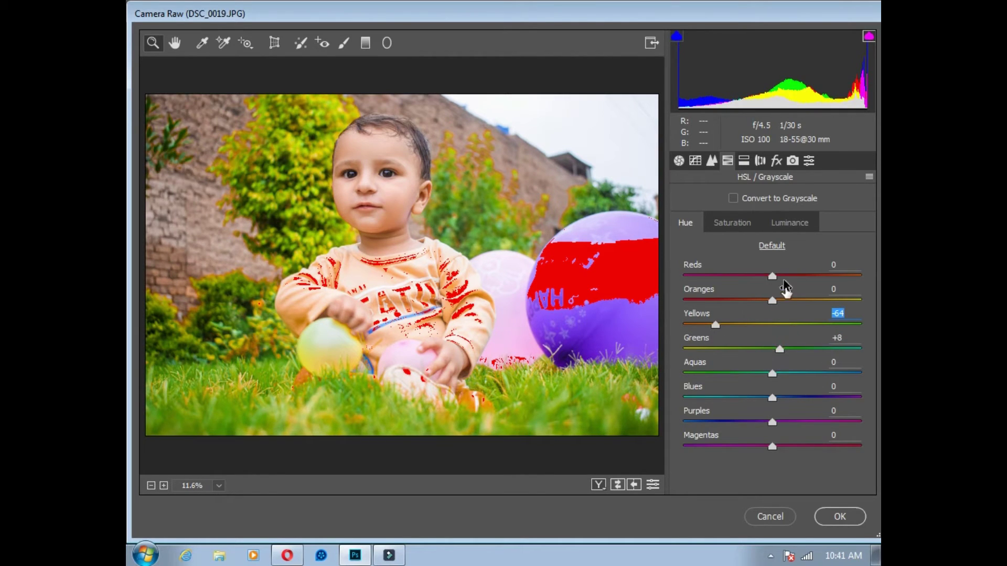
# - Lower the Yellows saturation and set luminance to Reds +13, Oranges +4, Aquas -3 and Purples -33
pyautogui.click(741, 223)
pyautogui.moveTo(848, 326); pyautogui.dragTo(782, 276)
pyautogui.click(791, 223)
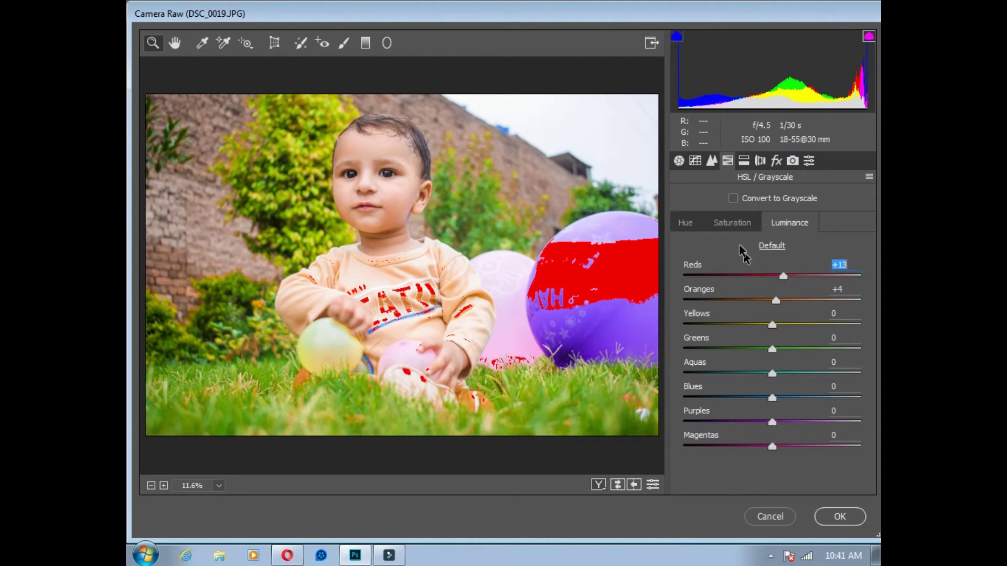
pyautogui.click(733, 222)
pyautogui.doubleClick(776, 222)
pyautogui.moveTo(773, 376)
pyautogui.mouseDown()
pyautogui.moveTo(853, 377)
pyautogui.moveTo(757, 374)
pyautogui.moveTo(775, 382)
pyautogui.mouseUp()
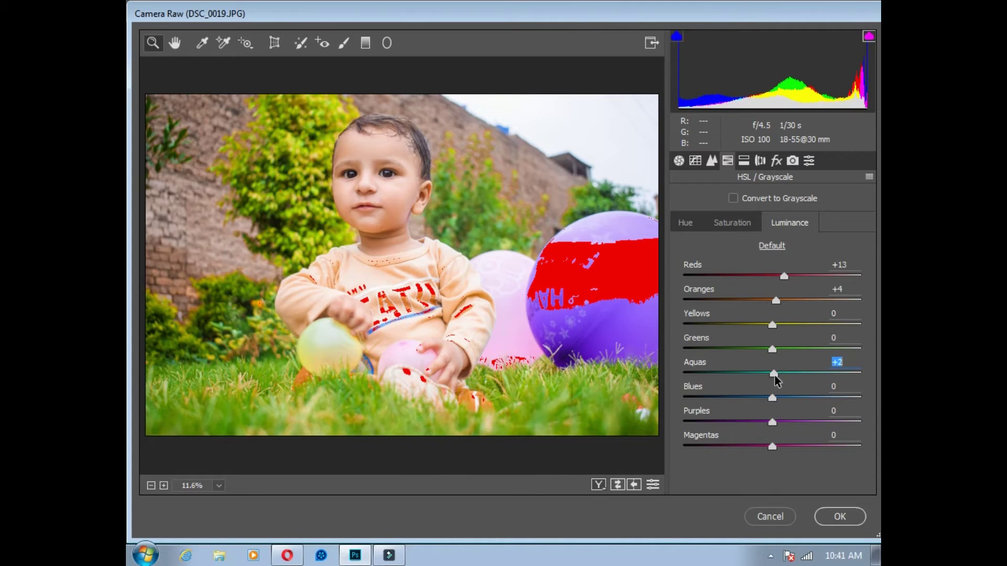
pyautogui.moveTo(772, 422); pyautogui.dragTo(743, 422)
# - Add a post-crop vignette with an amount of -8 in Highlight Priority style
pyautogui.click(760, 160)
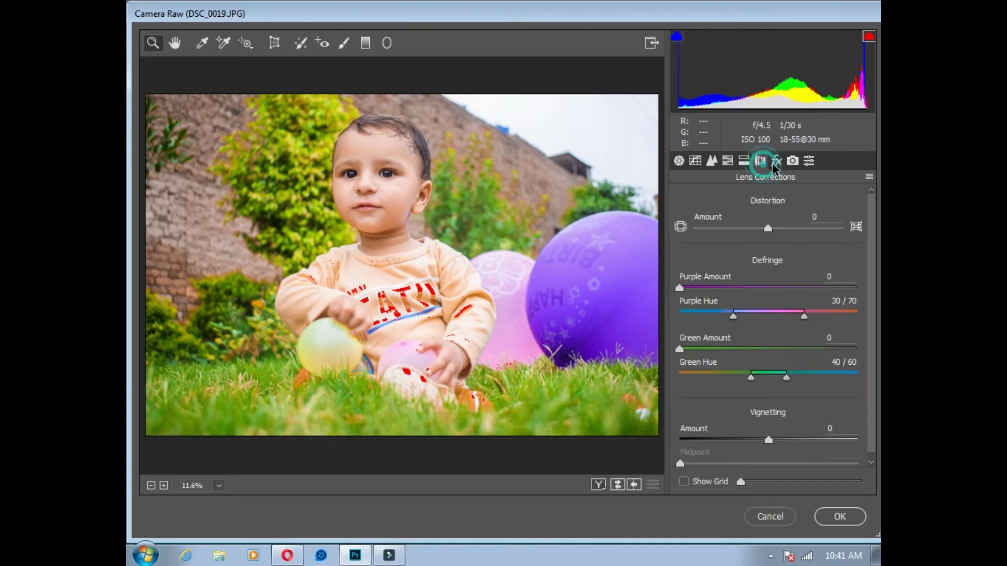
pyautogui.click(777, 161)
pyautogui.moveTo(775, 409); pyautogui.dragTo(744, 410)
pyautogui.click(763, 407)
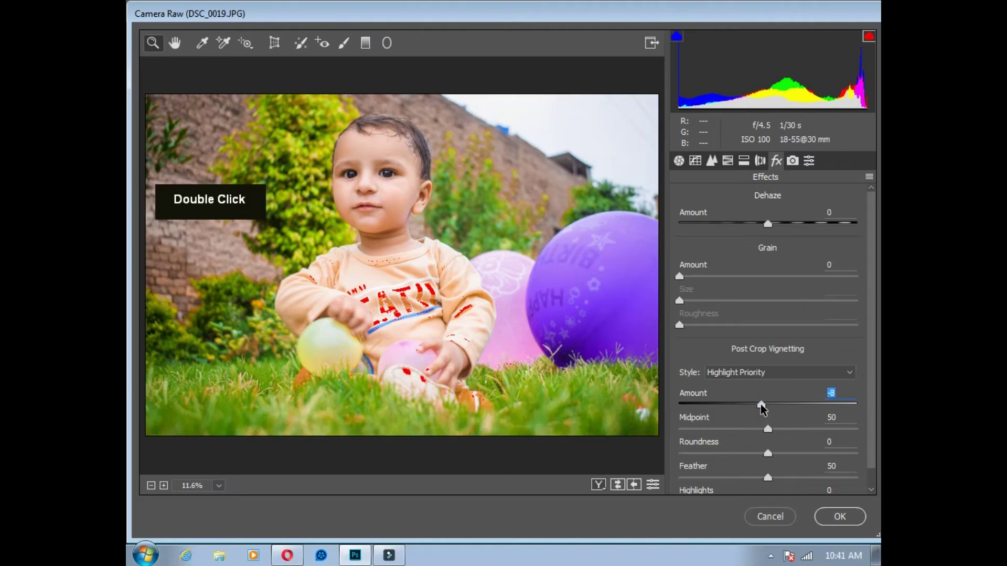
# - Set the HSL saturation of Yellows to +53 and Greens to +73
pyautogui.click(744, 160)
pyautogui.click(727, 160)
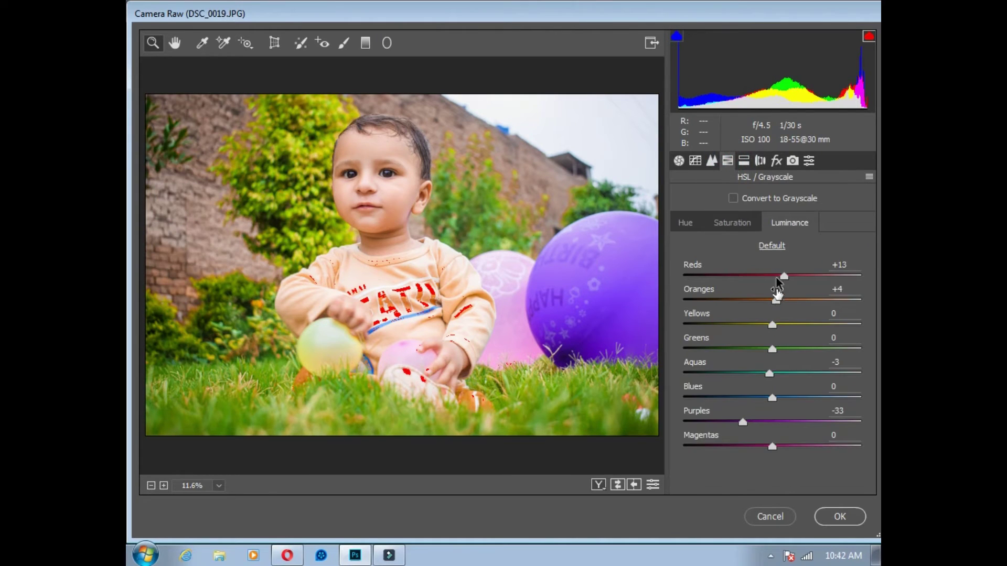
pyautogui.moveTo(771, 326); pyautogui.dragTo(841, 357)
pyautogui.click(740, 224)
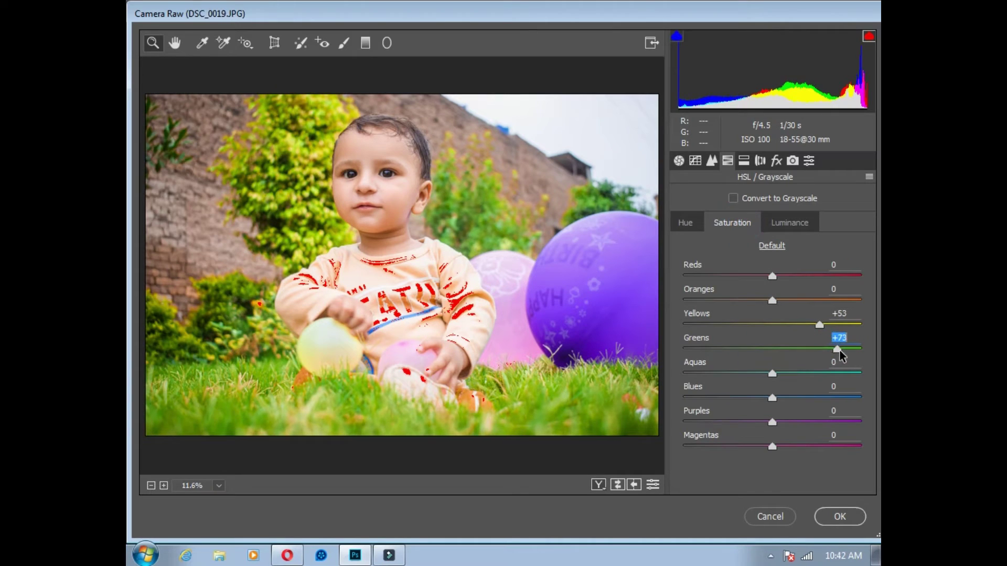
# - Set the HSL hue of Greens to +34 and Aquas to -94, and apply the Camera Raw adjustments
pyautogui.click(687, 223)
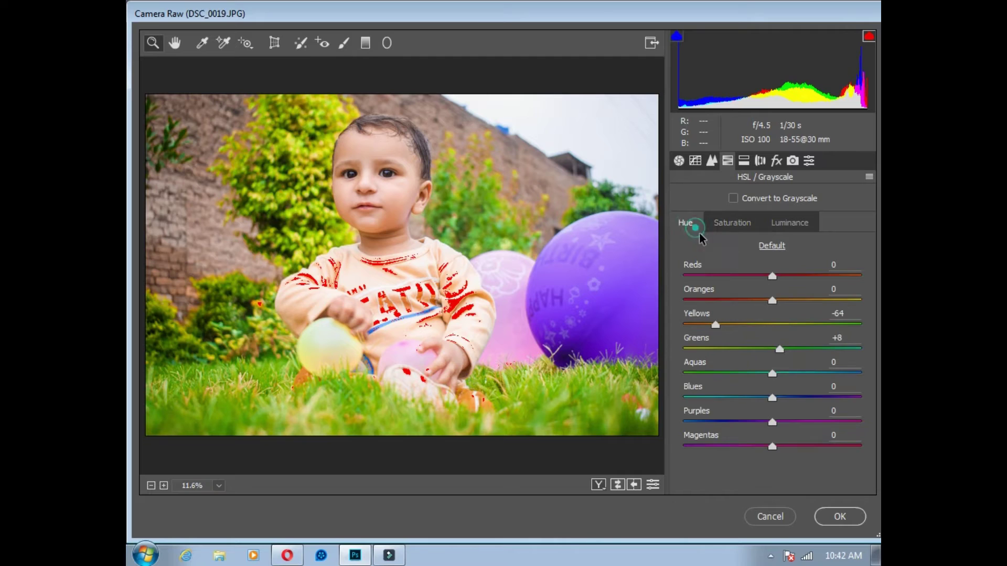
pyautogui.moveTo(779, 348); pyautogui.dragTo(855, 374)
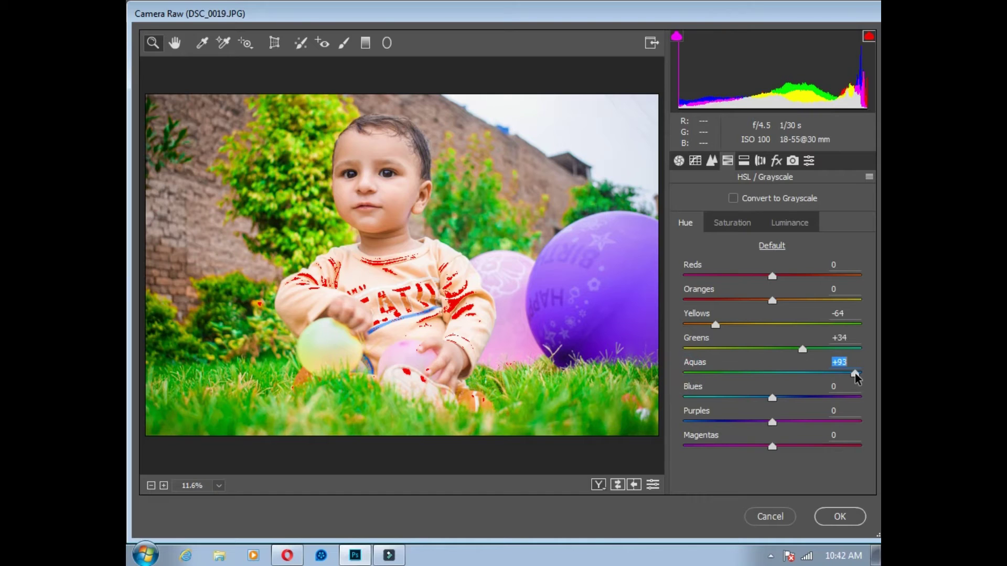
pyautogui.moveTo(698, 376); pyautogui.dragTo(688, 374)
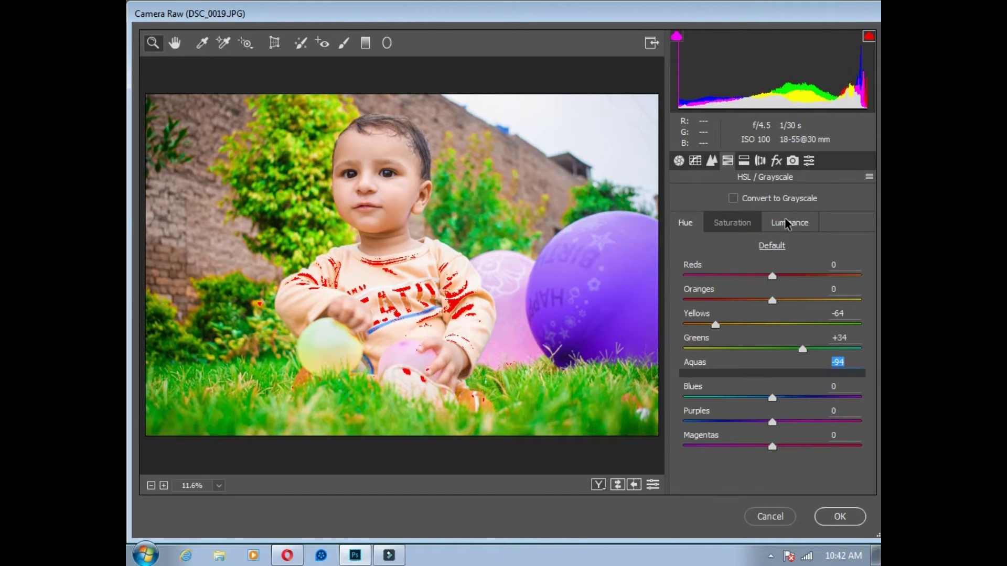
pyautogui.click(760, 161)
pyautogui.doubleClick(776, 160)
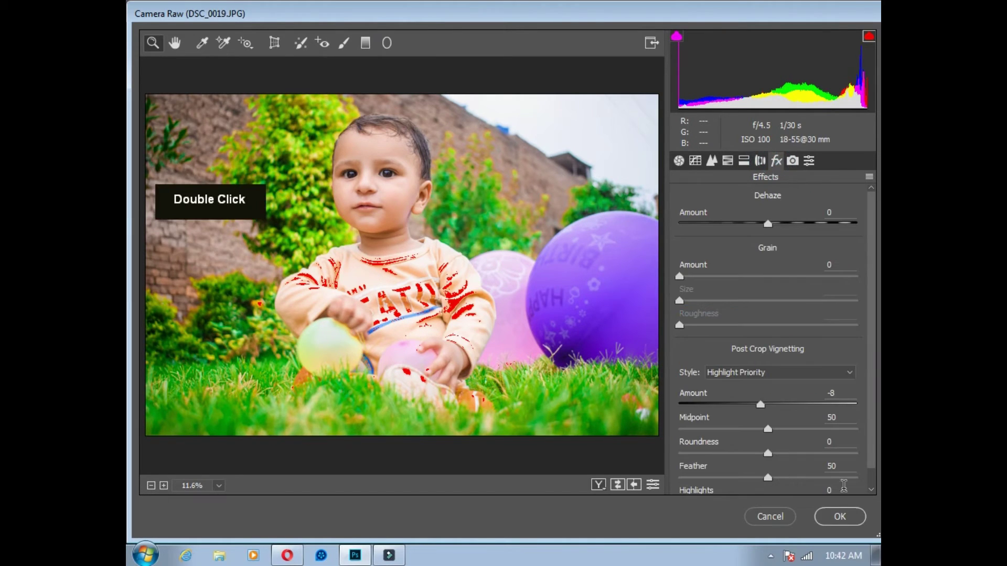
pyautogui.moveTo(868, 402); pyautogui.dragTo(867, 420)
pyautogui.click(840, 517)
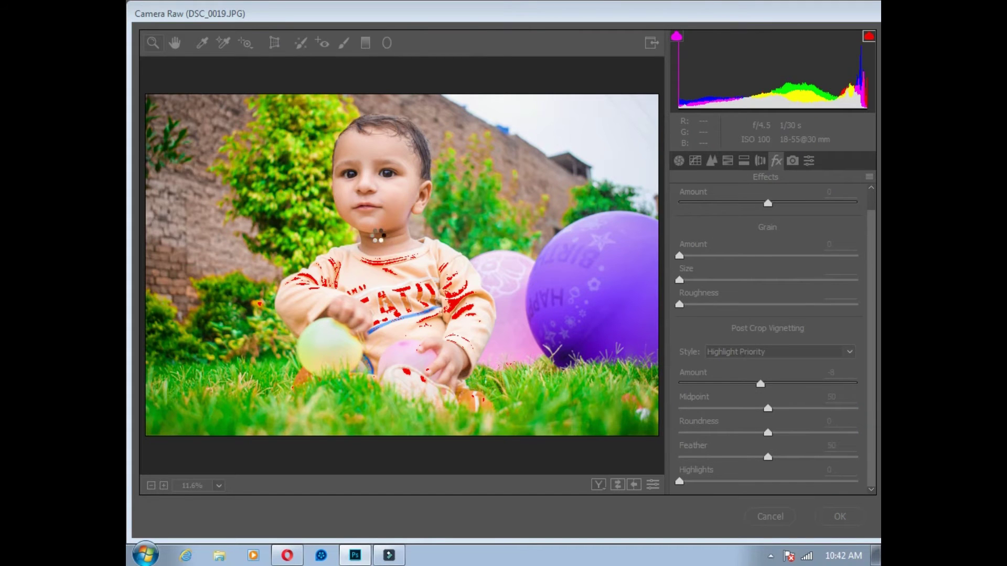
# - Browse the Backround 1 and downlod folders for a graphic to add to the portrait
pyautogui.doubleClick(149, 197)
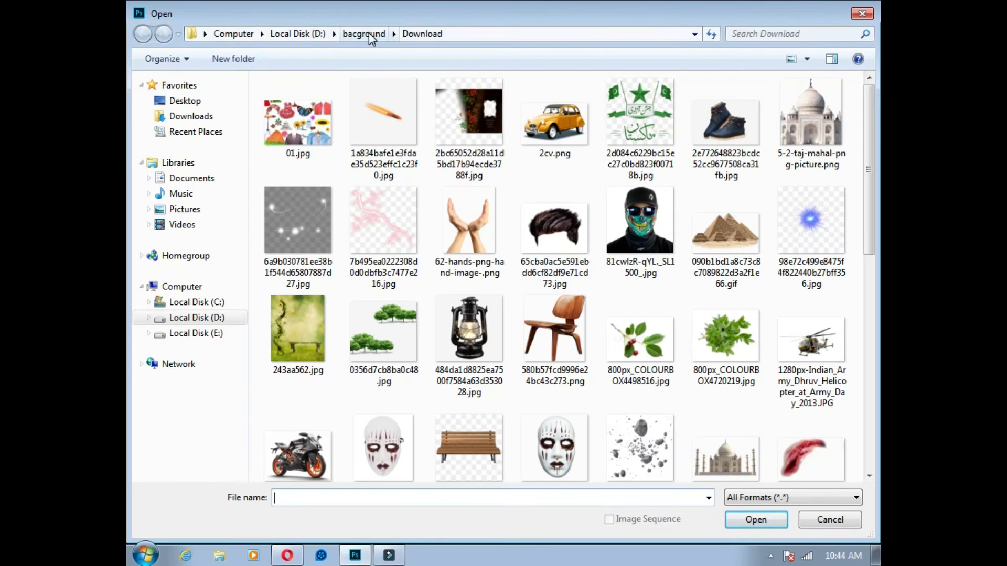
pyautogui.click(369, 32)
pyautogui.doubleClick(322, 141)
pyautogui.doubleClick(472, 373)
pyautogui.press('BackSpace')
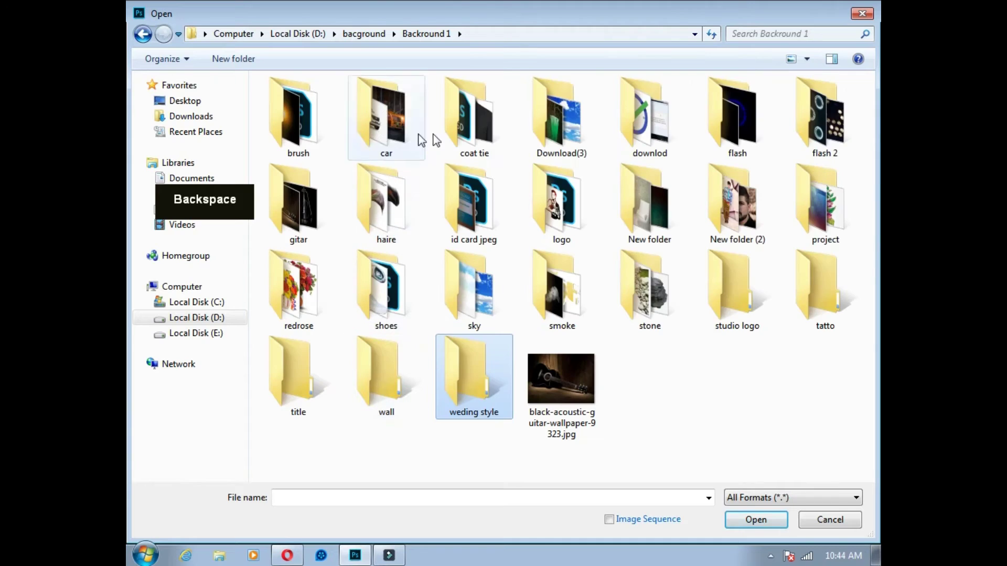
pyautogui.doubleClick(557, 120)
pyautogui.press('BackSpace')
pyautogui.doubleClick(638, 126)
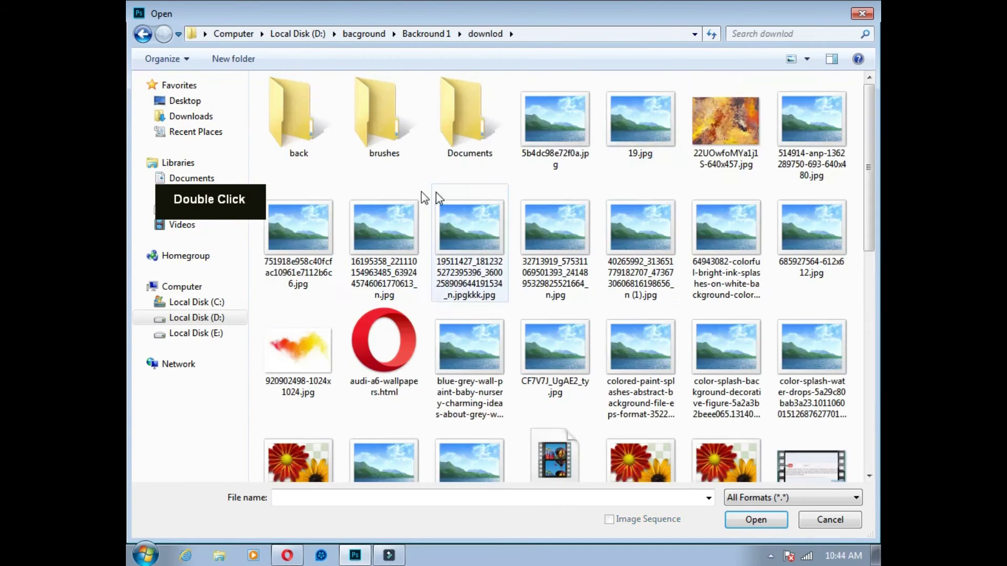
pyautogui.scroll(-5, 782, 404)
pyautogui.scroll(5, 802, 411)
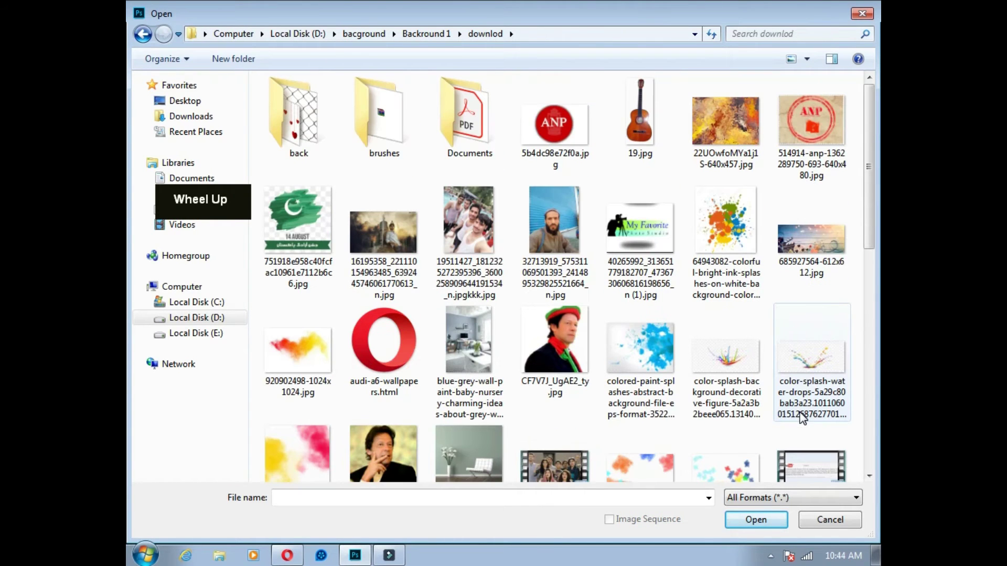
pyautogui.click(298, 220)
pyautogui.doubleClick(462, 142)
pyautogui.press('BackSpace')
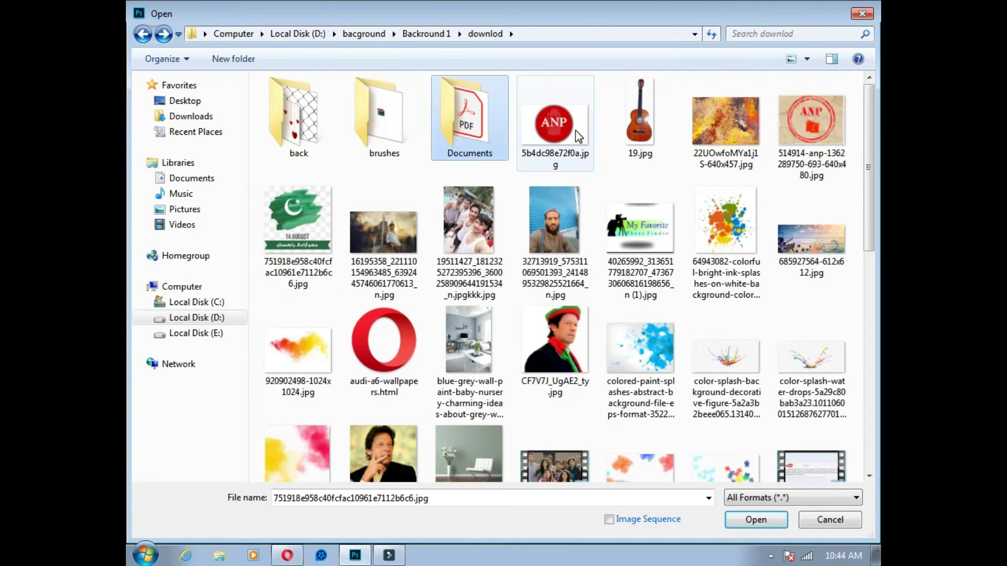
# - Preview pakistan.gif from the back folder and open it as a document
pyautogui.doubleClick(286, 115)
pyautogui.scroll(-5, 819, 205)
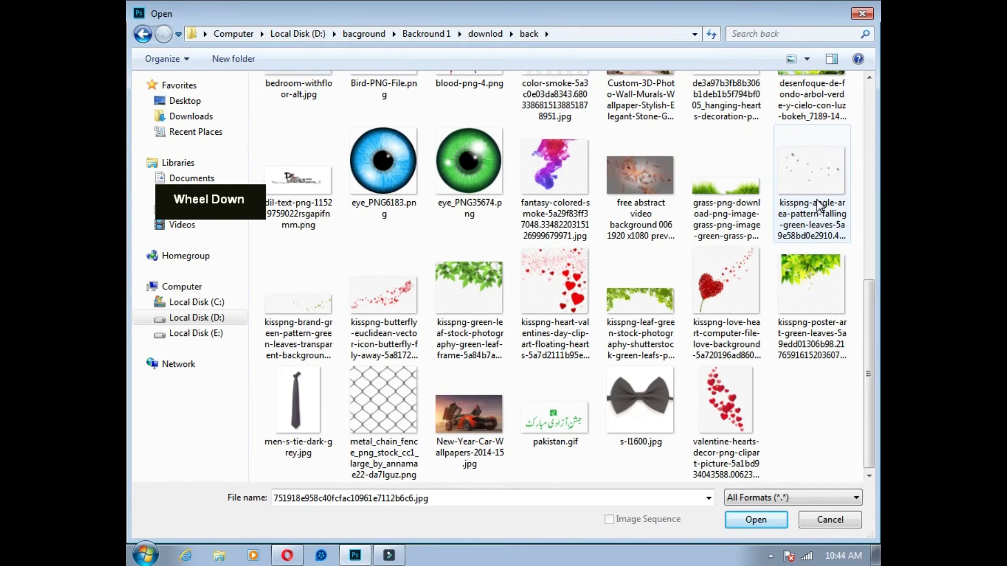
pyautogui.click(555, 417)
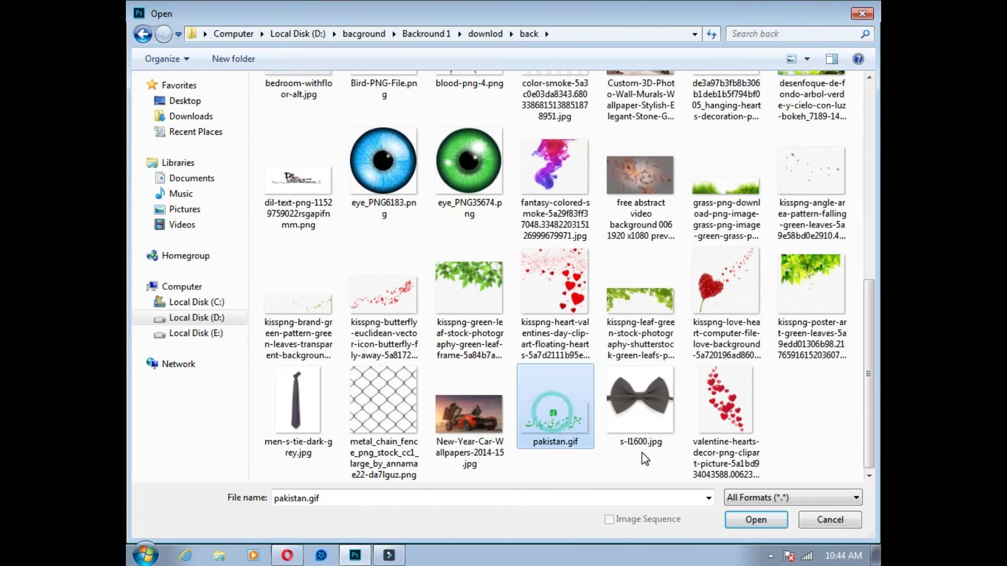
pyautogui.rightClick(522, 396)
pyautogui.click(645, 219)
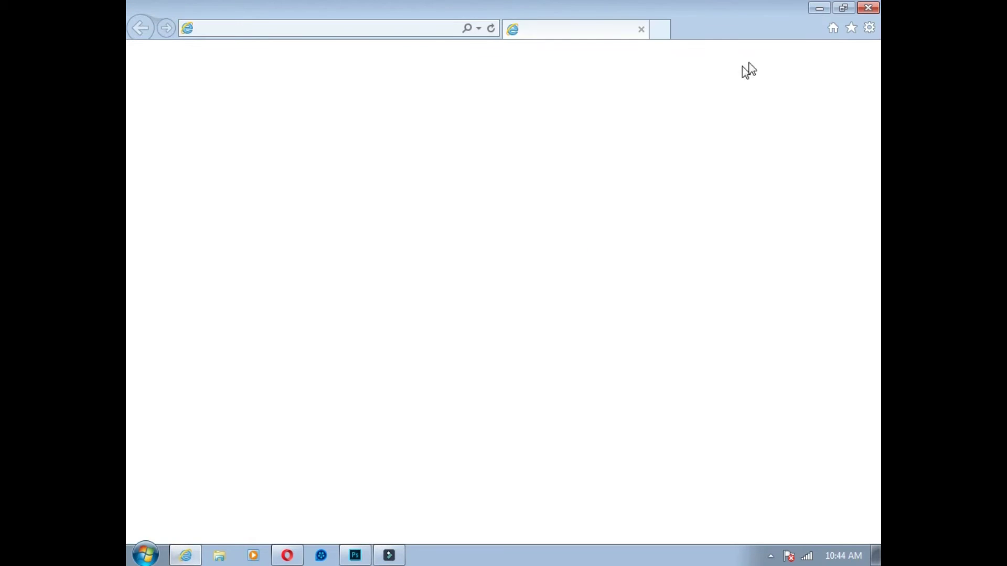
pyautogui.click(868, 7)
pyautogui.click(754, 519)
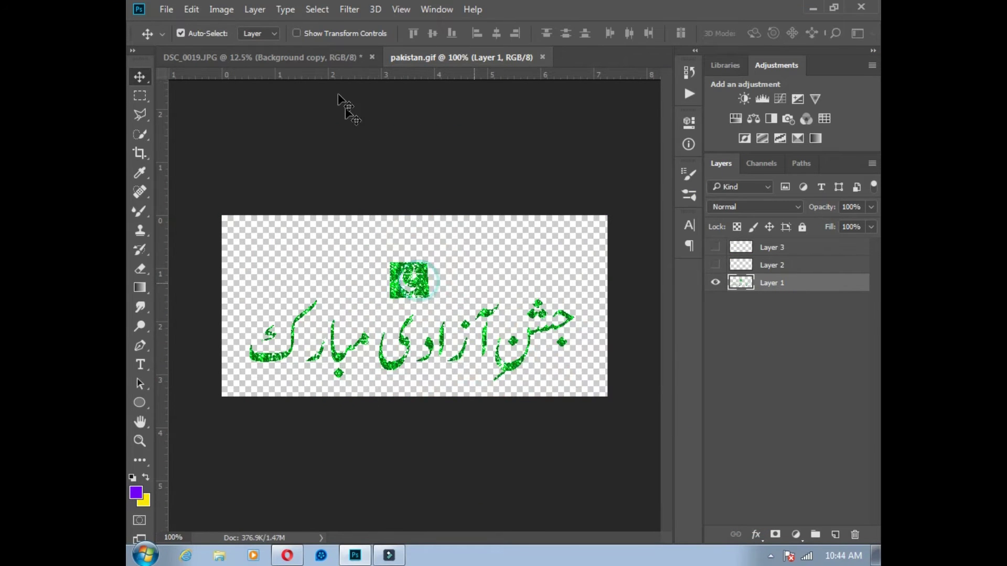
# - Copy the green lettering from pakistan.gif onto the baby portrait and enlarge it to about 442%
pyautogui.moveTo(338, 94); pyautogui.dragTo(391, 349)
pyautogui.hotkey('ctrl', 't')
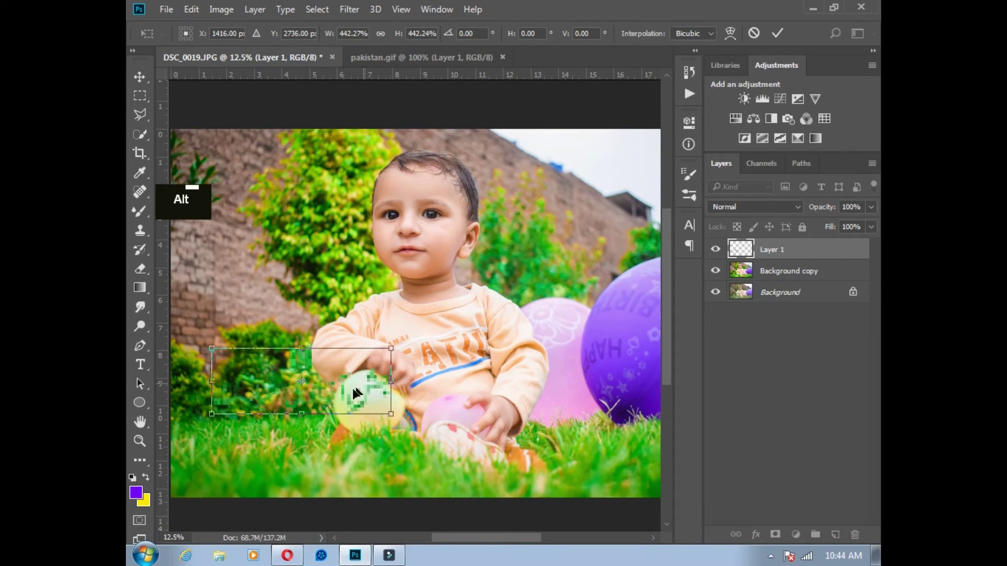
pyautogui.doubleClick(367, 395)
# - Rotate the green lettering by about -17.5 degrees over the grass and bush beside the baby
pyautogui.hotkey('ctrl', 't')
pyautogui.moveTo(393, 412); pyautogui.dragTo(381, 362)
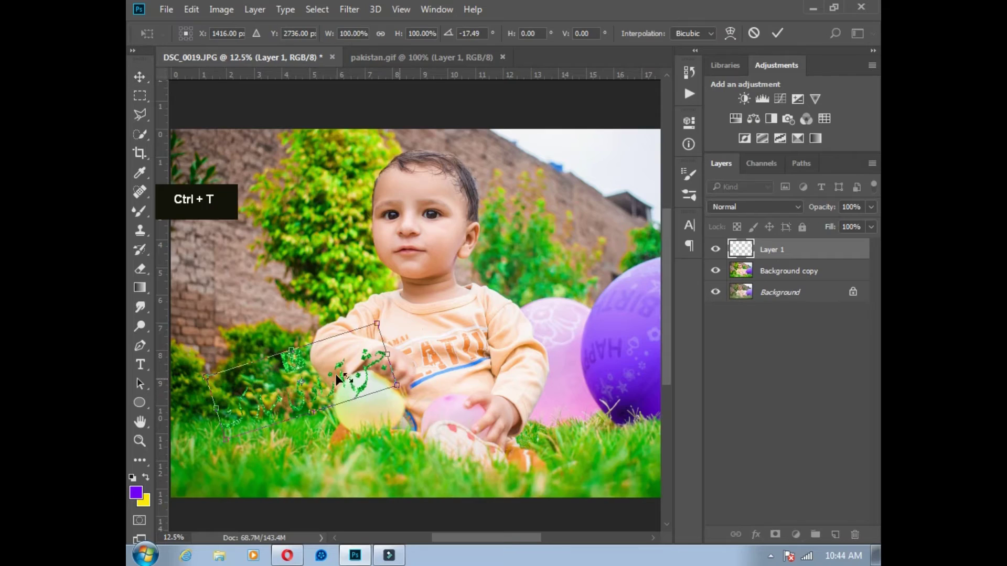
pyautogui.doubleClick(314, 388)
# - Browse the ffff folder for another graphic to add to the portrait
pyautogui.click(167, 9)
pyautogui.click(179, 34)
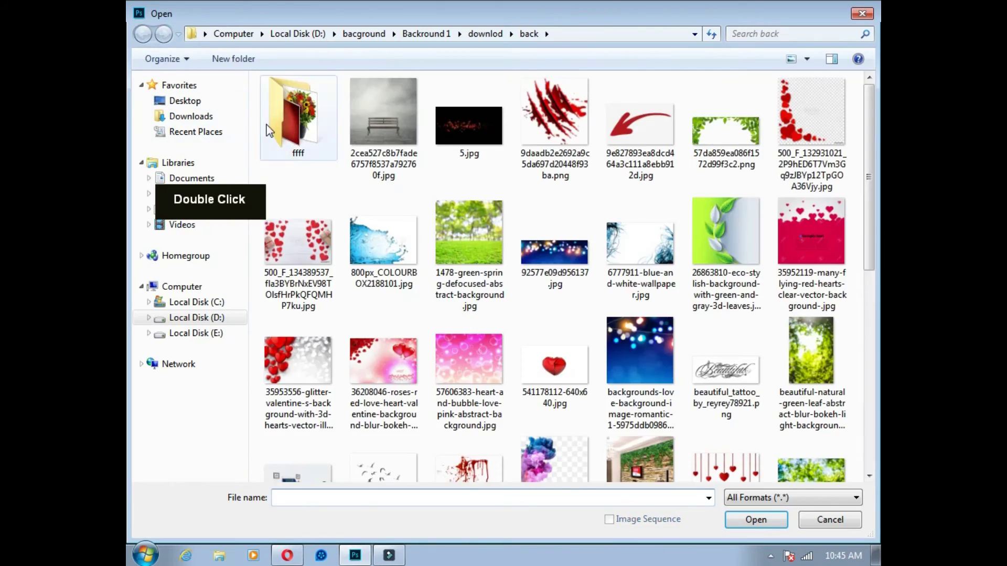
pyautogui.doubleClick(304, 113)
pyautogui.scroll(5, 498, 251)
pyautogui.scroll(-5, 498, 251)
pyautogui.scroll(5, 498, 244)
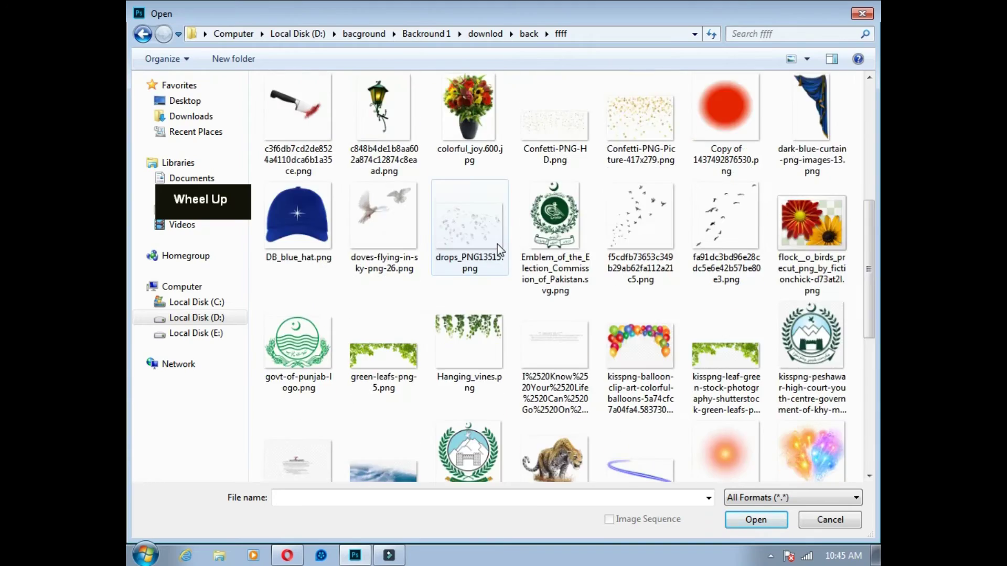
pyautogui.scroll(-4, 497, 244)
# - Open the white brush-stroke image 4 (2).jpg from inside the Backround 1 folder
pyautogui.click(364, 34)
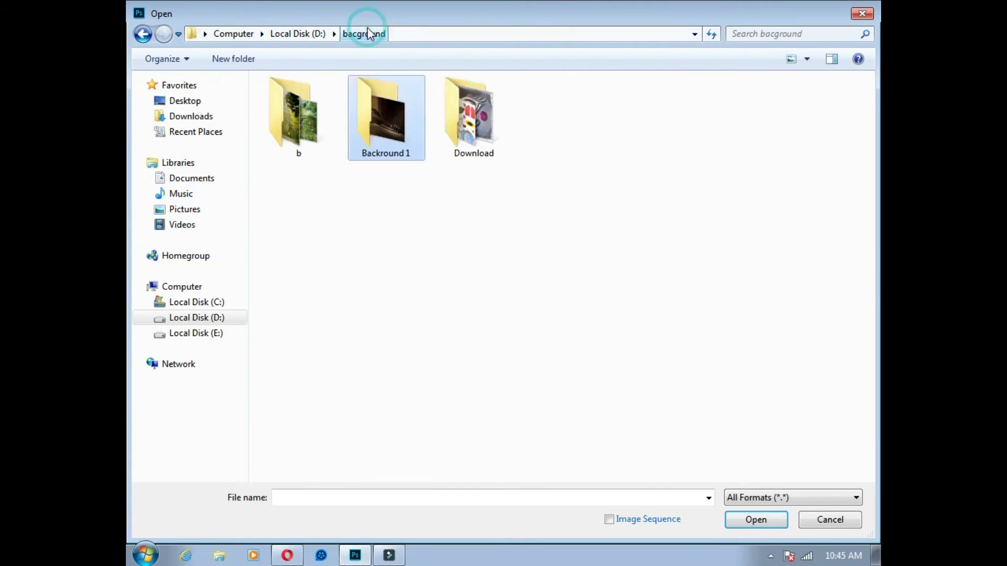
pyautogui.doubleClick(387, 113)
pyautogui.doubleClick(310, 105)
pyautogui.doubleClick(395, 129)
pyautogui.press('Return')
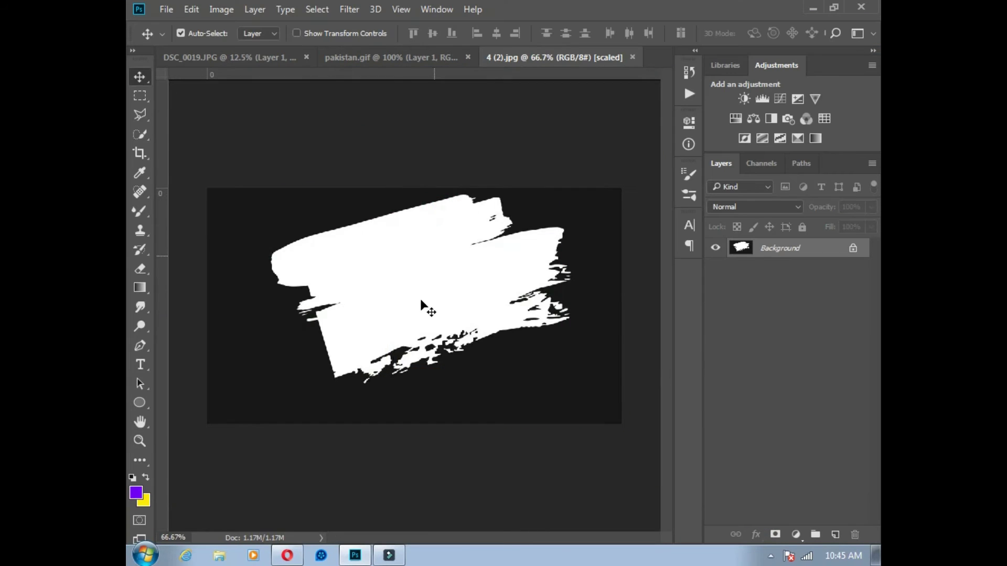
# - Copy the brush-stroke image onto the baby portrait, then enlarge and tilt it over the green lettering
pyautogui.moveTo(416, 303)
pyautogui.mouseDown()
pyautogui.moveTo(237, 60)
pyautogui.moveTo(293, 202)
pyautogui.moveTo(431, 148)
pyautogui.mouseUp()
pyautogui.hotkey('ctrl', 't')
pyautogui.doubleClick(314, 195)
pyautogui.moveTo(315, 195); pyautogui.dragTo(310, 380)
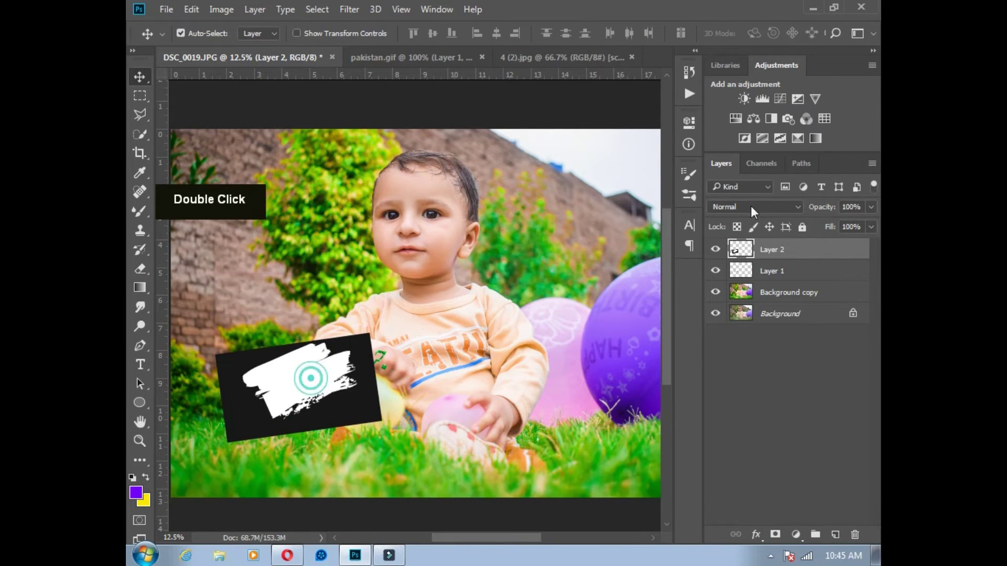
# - Set the brush-stroke layer's blend mode to Lighten and shift the stroke slightly over the lettering
pyautogui.doubleClick(763, 209)
pyautogui.press('Down')
pyautogui.press('Down')
pyautogui.press('Down')
pyautogui.press('Down')
pyautogui.press('Down')
pyautogui.press('Down')
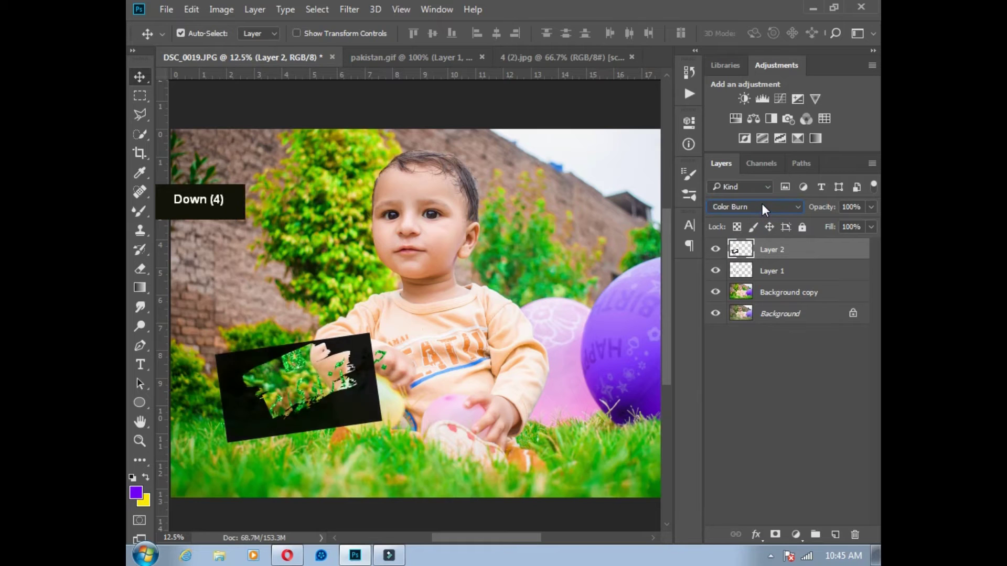
pyautogui.press('Down')
pyautogui.moveTo(330, 370)
pyautogui.mouseDown()
pyautogui.moveTo(293, 362)
pyautogui.moveTo(303, 387)
pyautogui.mouseUp()
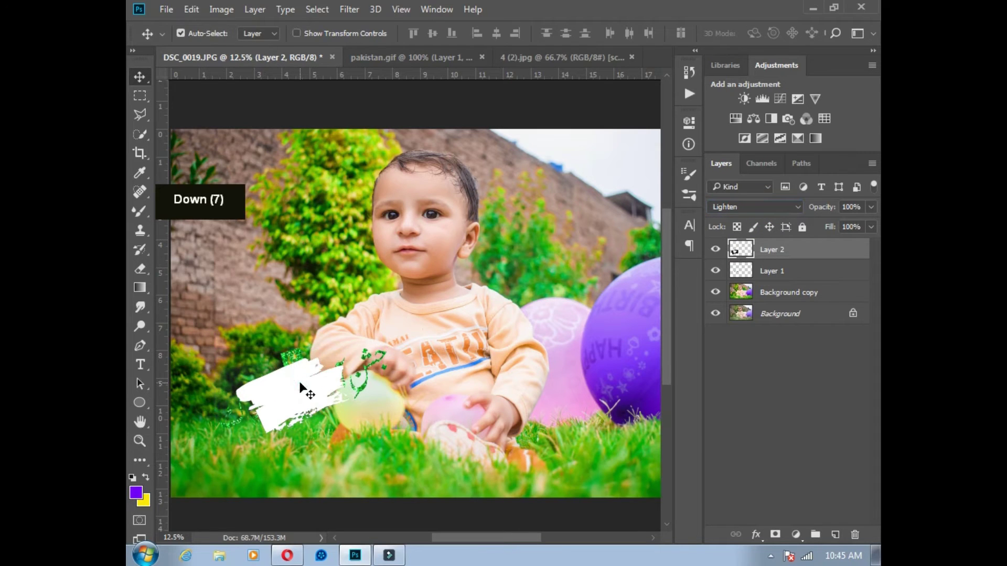
# - Send the white brush-stroke layer beneath the green lettering layer
pyautogui.doubleClick(328, 373)
pyautogui.hotkey('ctrl', '-')
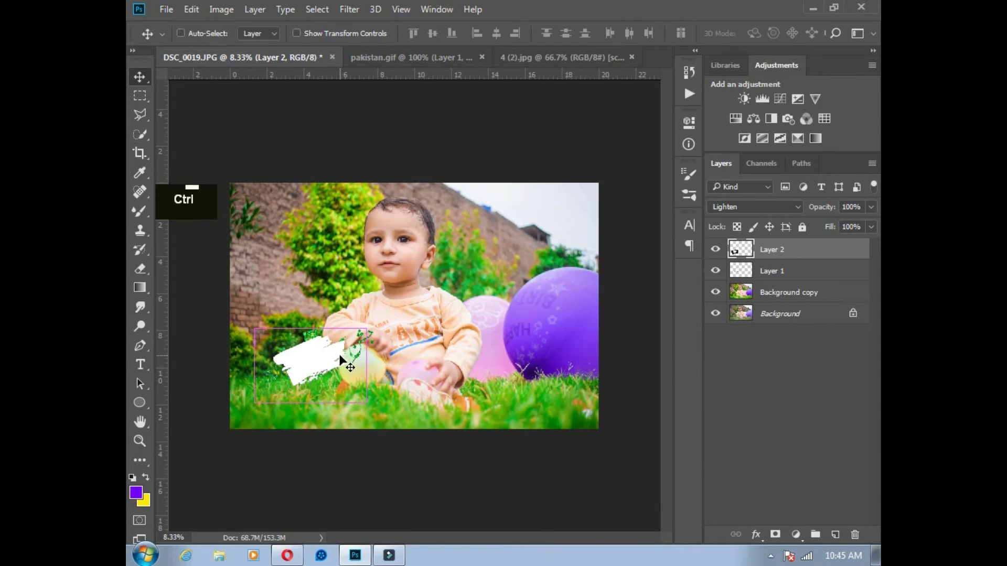
pyautogui.hotkey('ctrl', '+')
pyautogui.hotkey('ctrl', '[')
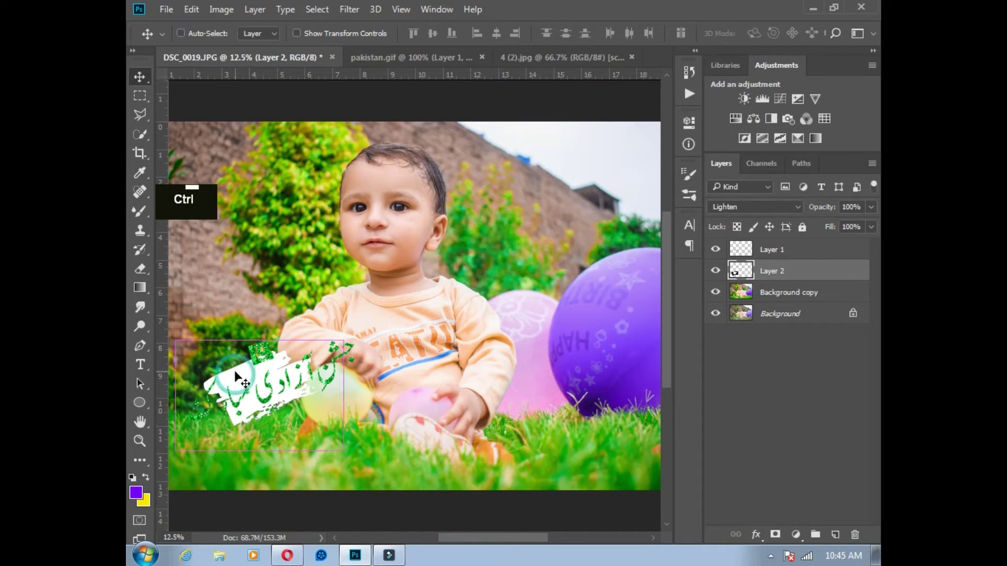
# - Enlarge the white brush stroke and move it down onto the grass beside the baby
pyautogui.hotkey('ctrl', 't')
pyautogui.moveTo(343, 341); pyautogui.dragTo(393, 310)
pyautogui.doubleClick(286, 405)
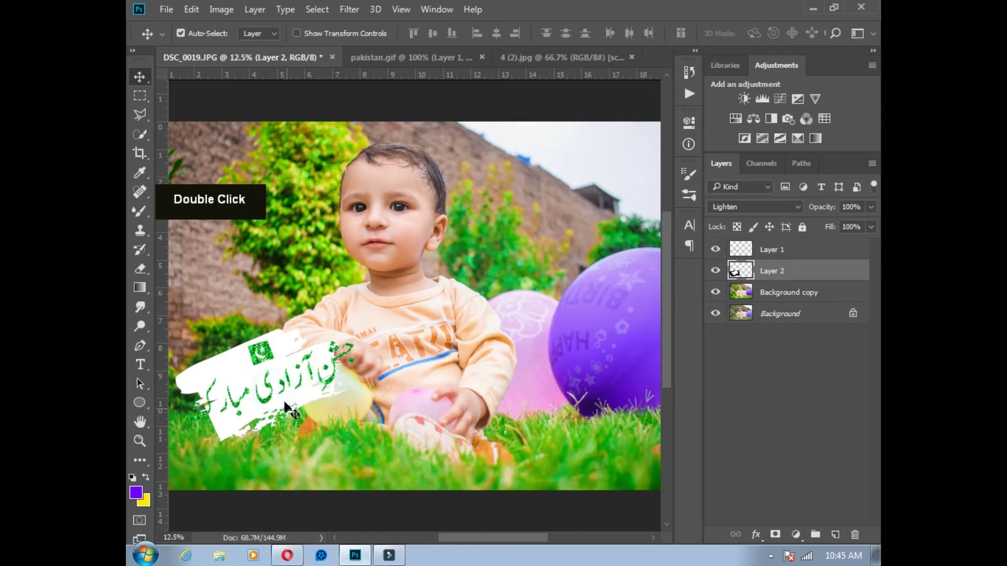
pyautogui.moveTo(286, 405); pyautogui.dragTo(286, 435)
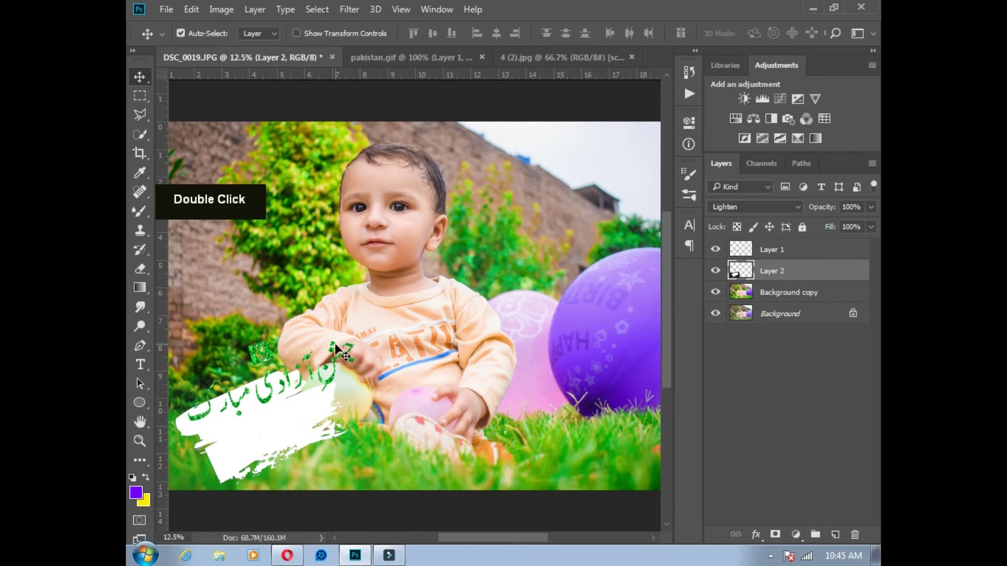
# - Move the green lettering down onto the white brush stroke and shrink it to fit inside
pyautogui.moveTo(336, 350)
pyautogui.mouseDown()
pyautogui.moveTo(340, 391)
pyautogui.moveTo(324, 391)
pyautogui.mouseUp()
pyautogui.hotkey('ctrl', 't')
pyautogui.doubleClick(264, 408)
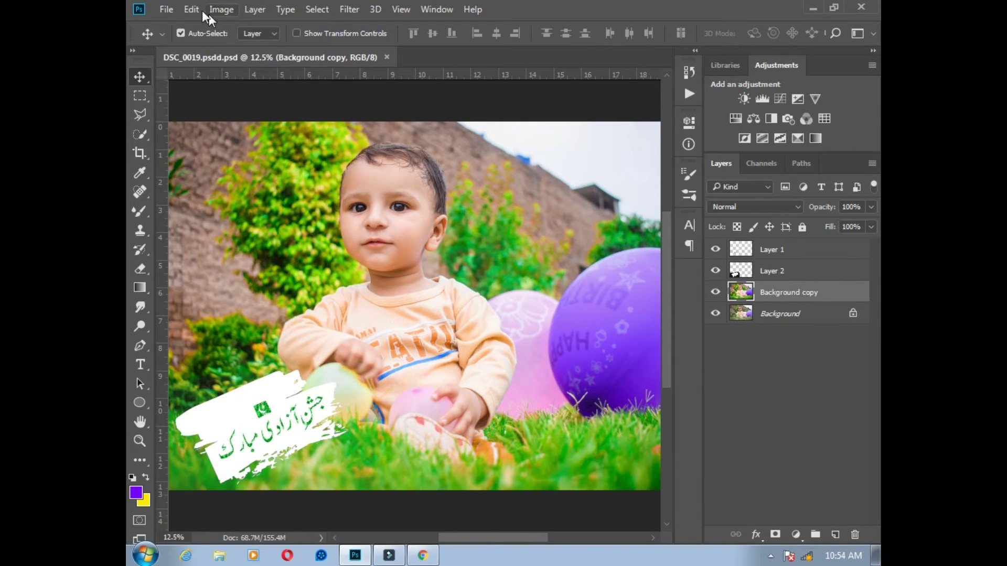
# - Open the Pakistan flag PNG and copy it onto the portrait over the baby's shirt
pyautogui.click(166, 9)
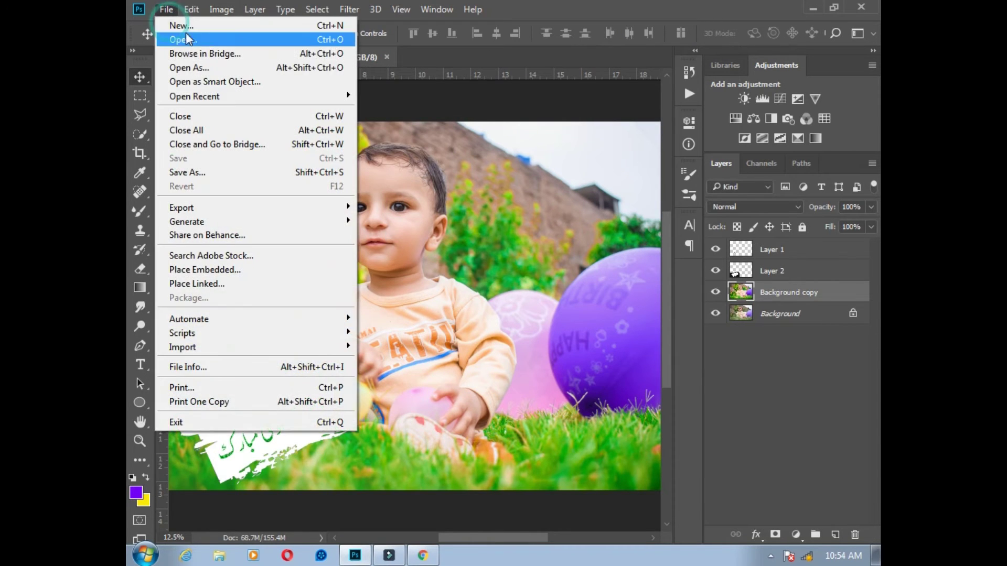
pyautogui.click(187, 39)
pyautogui.click(645, 128)
pyautogui.click(757, 520)
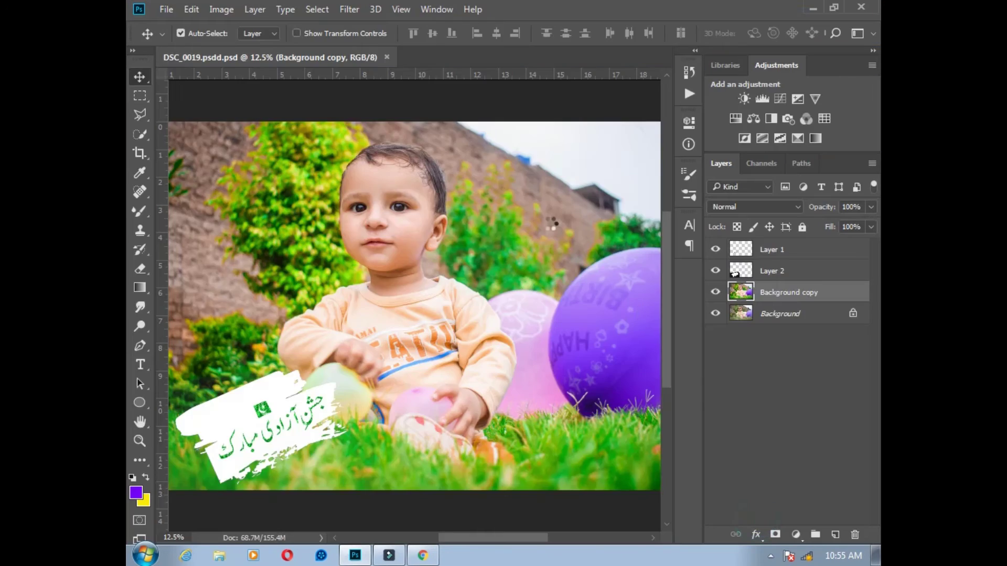
pyautogui.moveTo(407, 202); pyautogui.dragTo(350, 206)
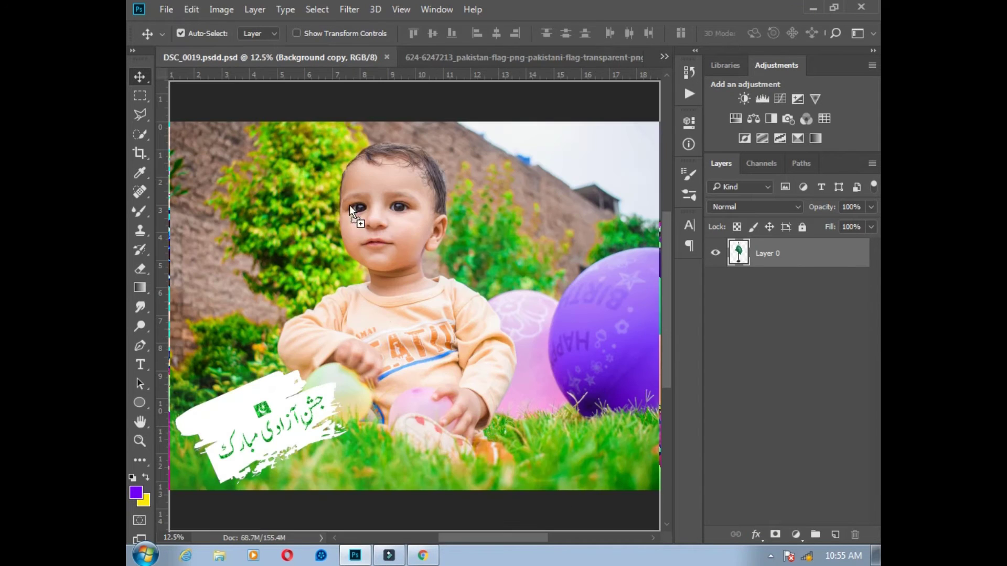
pyautogui.moveTo(366, 165)
pyautogui.mouseDown()
pyautogui.moveTo(383, 181)
pyautogui.moveTo(410, 333)
pyautogui.mouseUp()
# - Erase the white background around the flag with the Magic Eraser at tolerance 32
pyautogui.rightClick(139, 269)
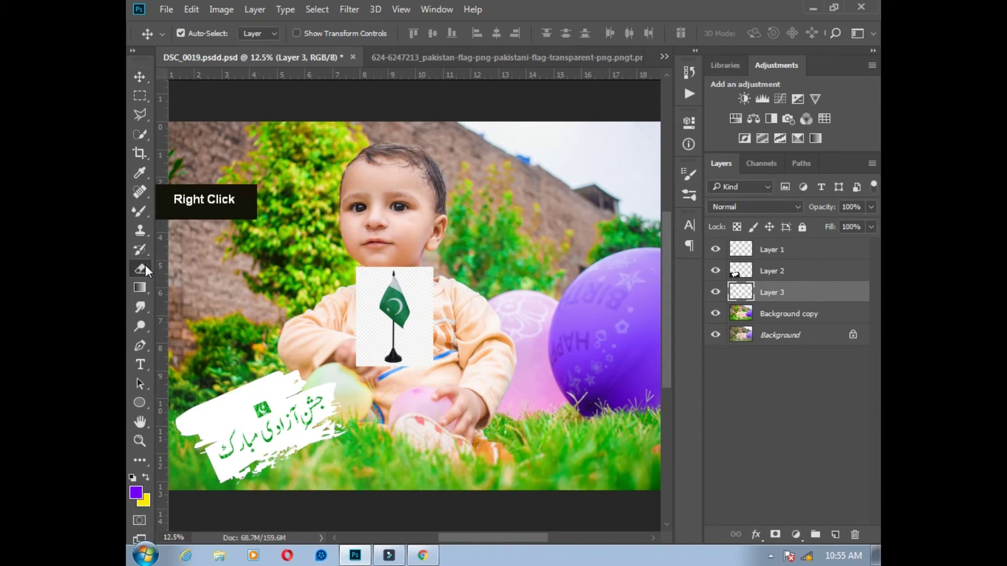
pyautogui.click(214, 297)
pyautogui.click(422, 318)
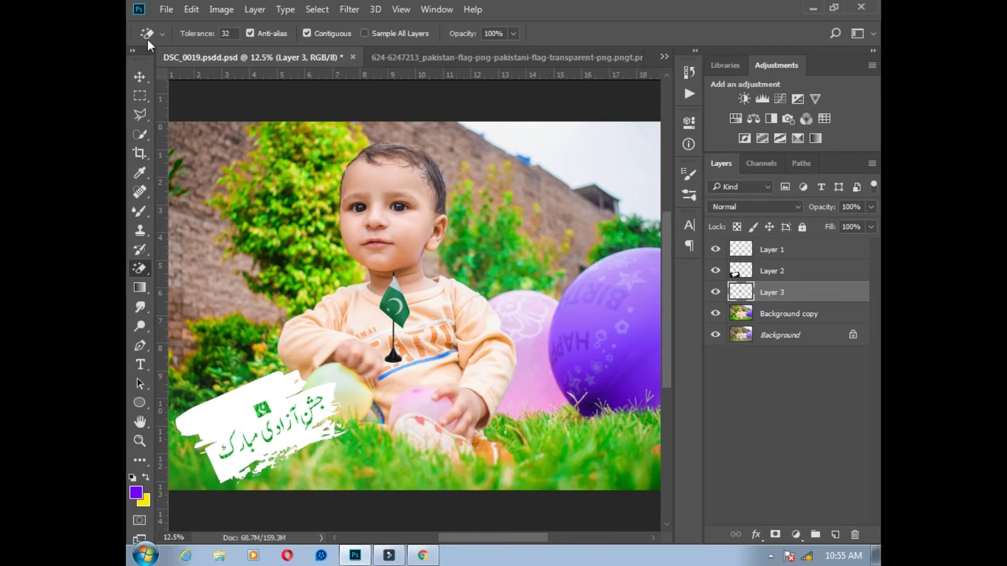
# - Move the flag beside the baby and enlarge it so it stands on the grass in front of the purple balloon
pyautogui.click(144, 82)
pyautogui.moveTo(419, 296); pyautogui.dragTo(456, 398)
pyautogui.hotkey('ctrl', '=')
pyautogui.hotkey('ctrl', '-')
pyautogui.hotkey('ctrl', '-')
pyautogui.hotkey('ctrl', 't')
pyautogui.moveTo(462, 364); pyautogui.dragTo(511, 327)
pyautogui.doubleClick(519, 326)
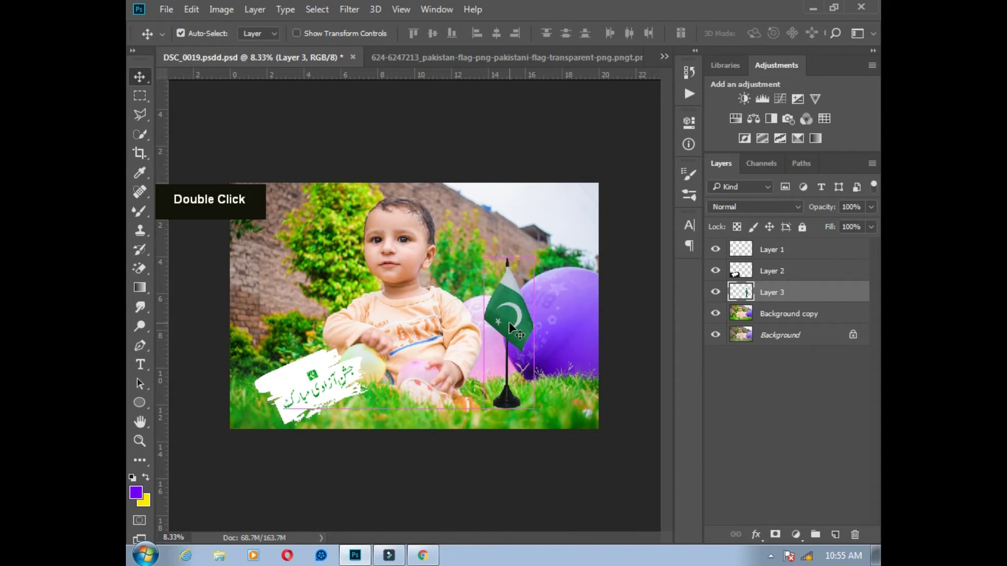
# - Raise the flag's saturation and shift its hue slightly with Hue/Saturation for a brighter green
pyautogui.hotkey('ctrl', 'u')
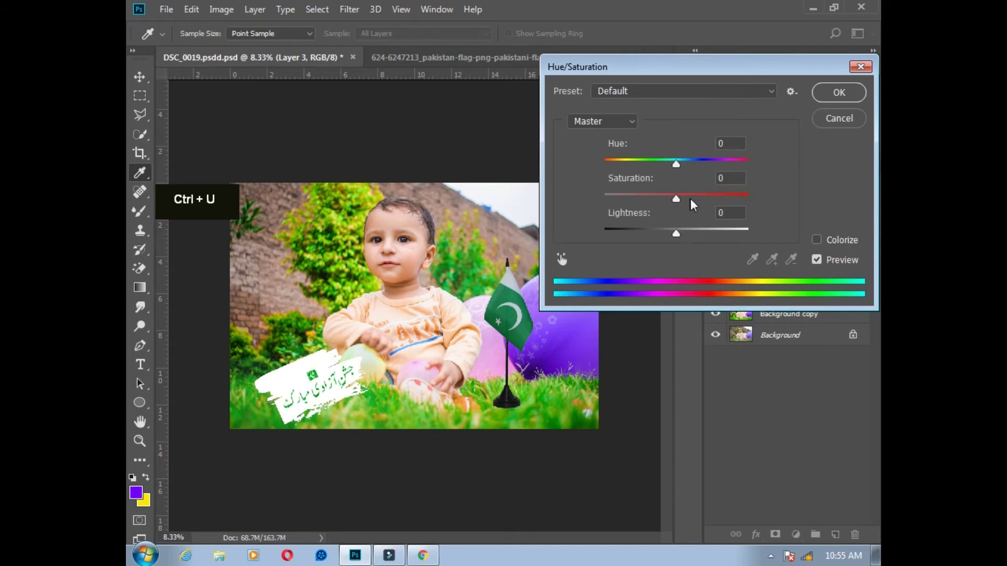
pyautogui.moveTo(690, 198); pyautogui.dragTo(701, 195)
pyautogui.moveTo(677, 163); pyautogui.dragTo(673, 163)
pyautogui.click(840, 93)
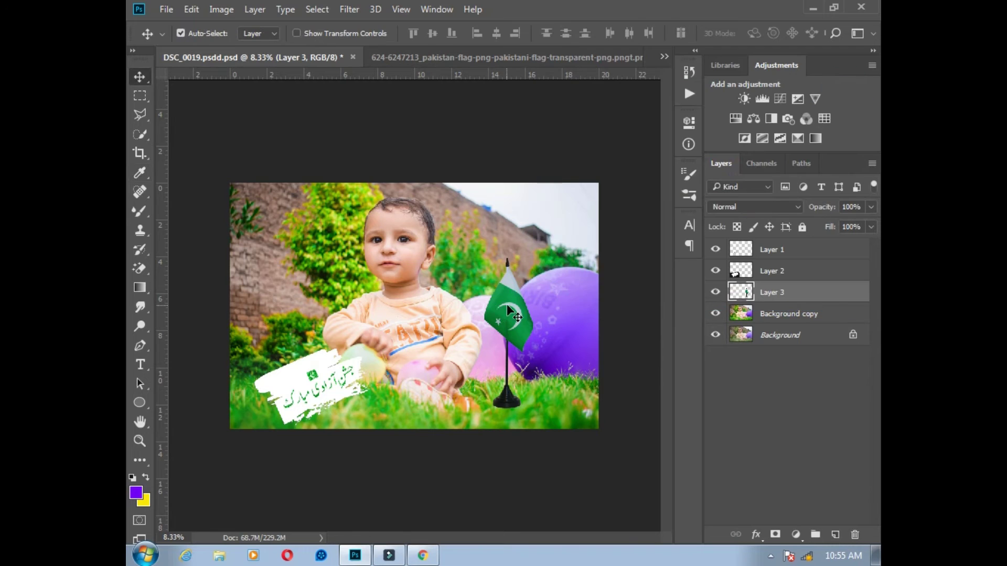
# - Shift the flag horizontally about 0.18 in toward the baby
pyautogui.hotkey('ctrl', '=')
pyautogui.hotkey('ctrl', '=')
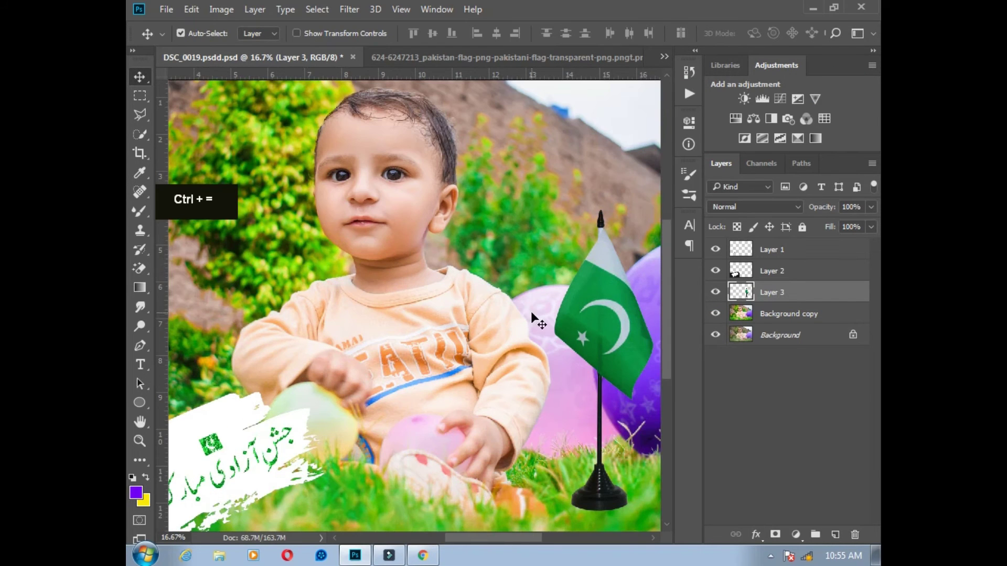
pyautogui.moveTo(530, 307); pyautogui.dragTo(472, 285)
pyautogui.moveTo(547, 341); pyautogui.dragTo(544, 342)
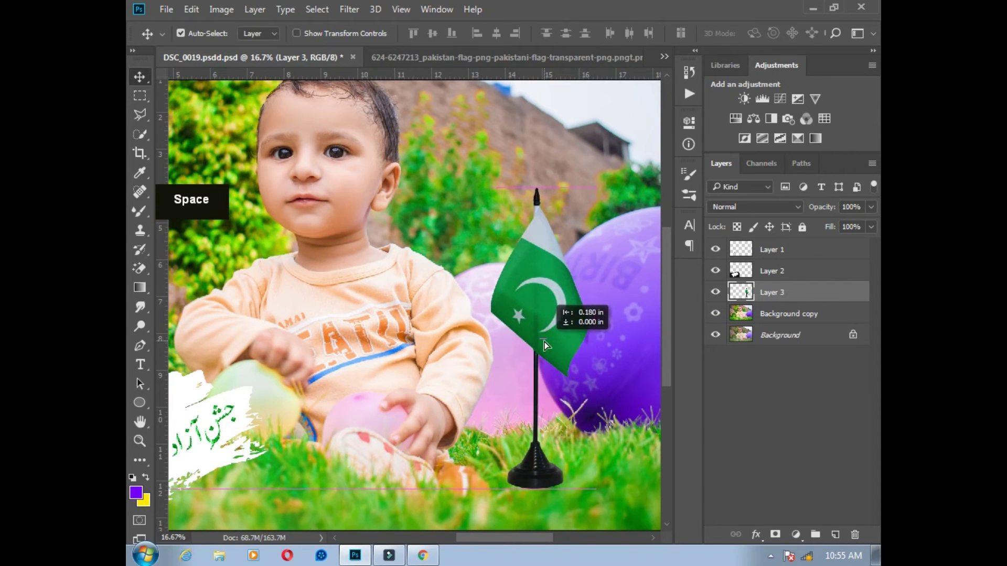
pyautogui.press('s')
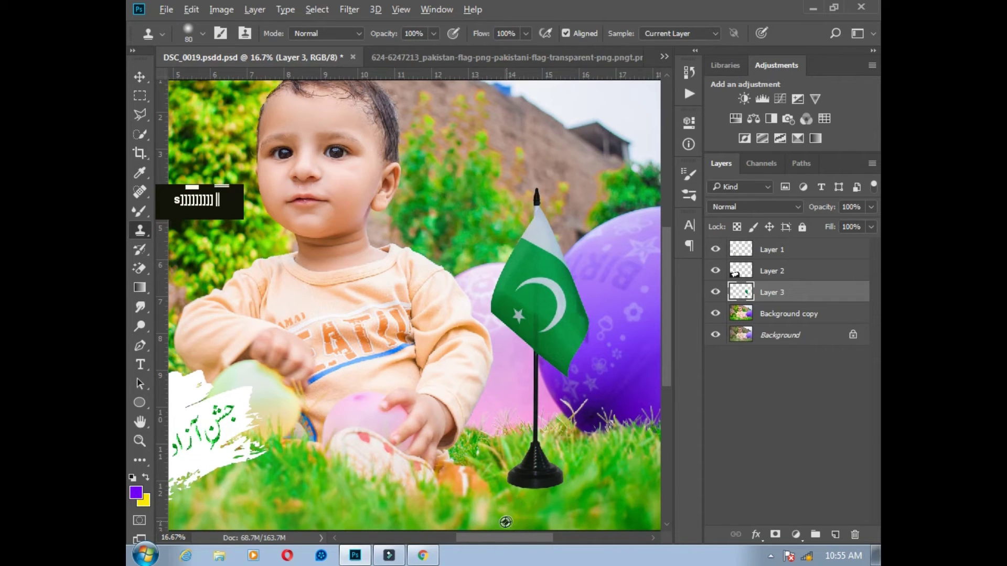
pyautogui.keyDown('alt'); pyautogui.click(512, 500); pyautogui.keyUp('alt')
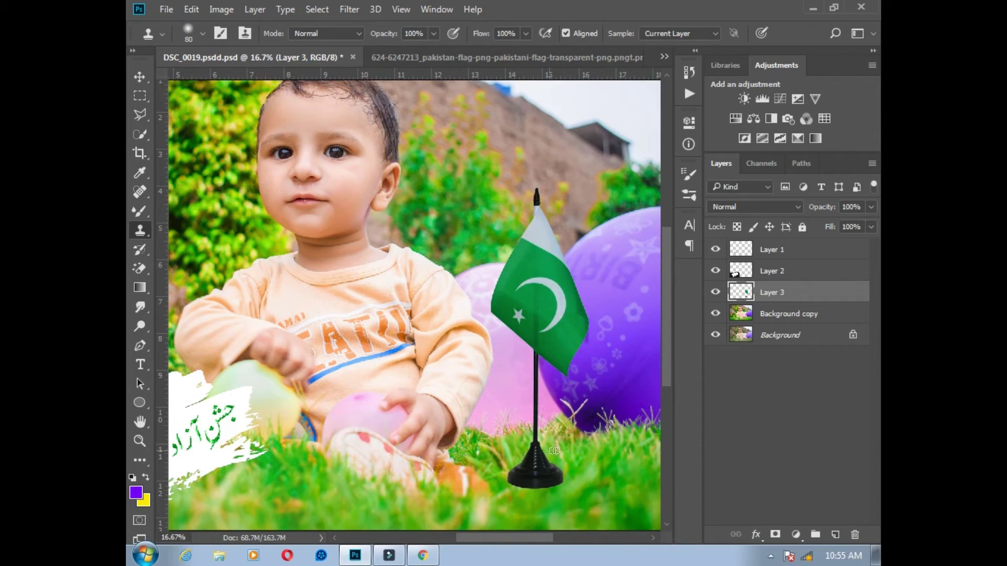
pyautogui.hotkey('ctrl', '-')
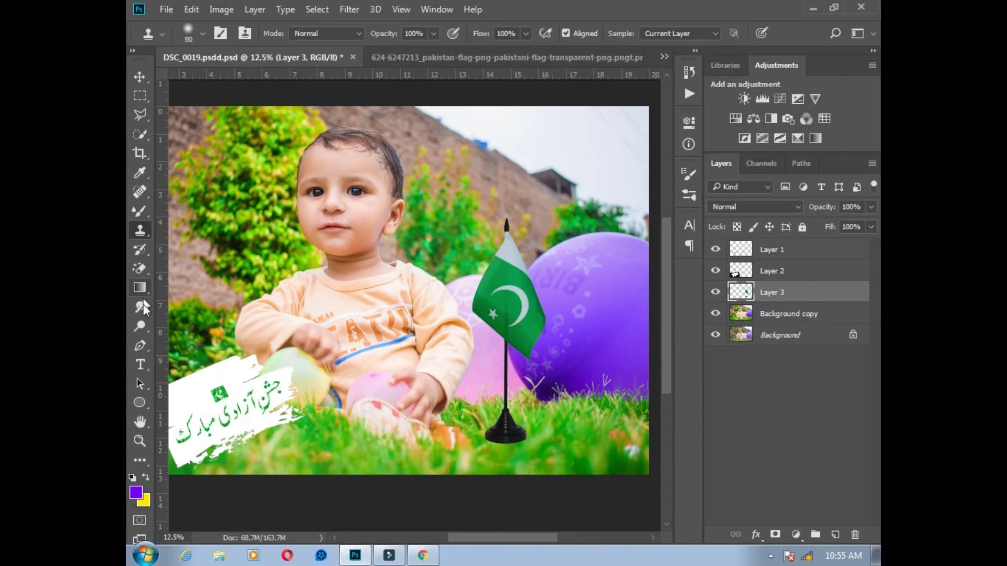
# - Add a new layer above the flag and paint a soft black (000000) shadow dab under its base with a 400 px brush
pyautogui.rightClick(140, 210)
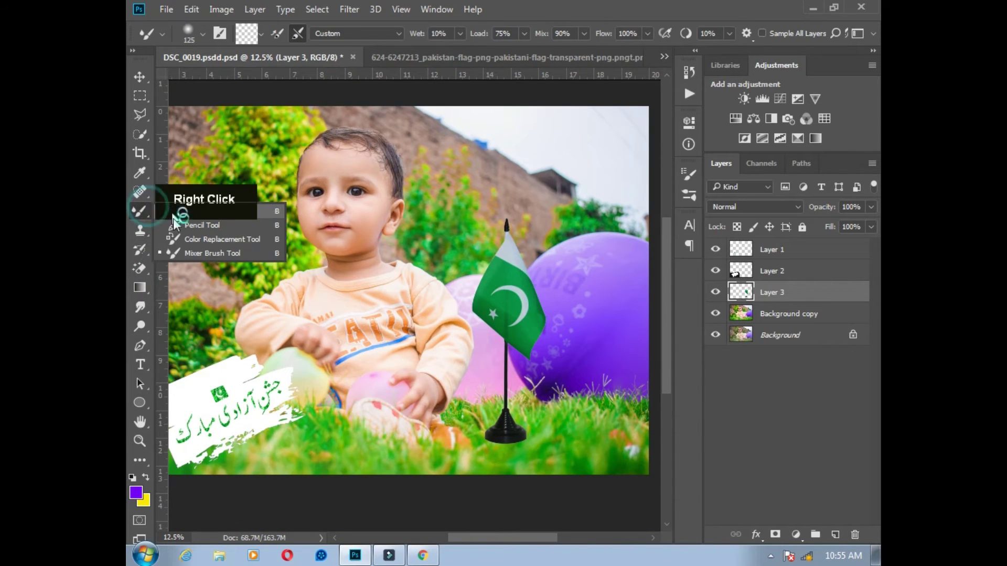
pyautogui.click(178, 209)
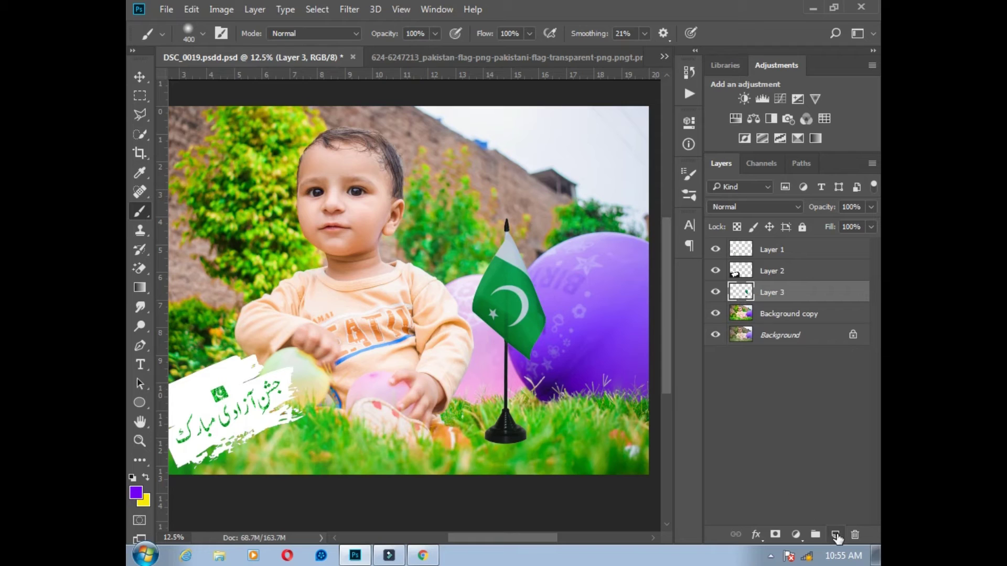
pyautogui.click(835, 535)
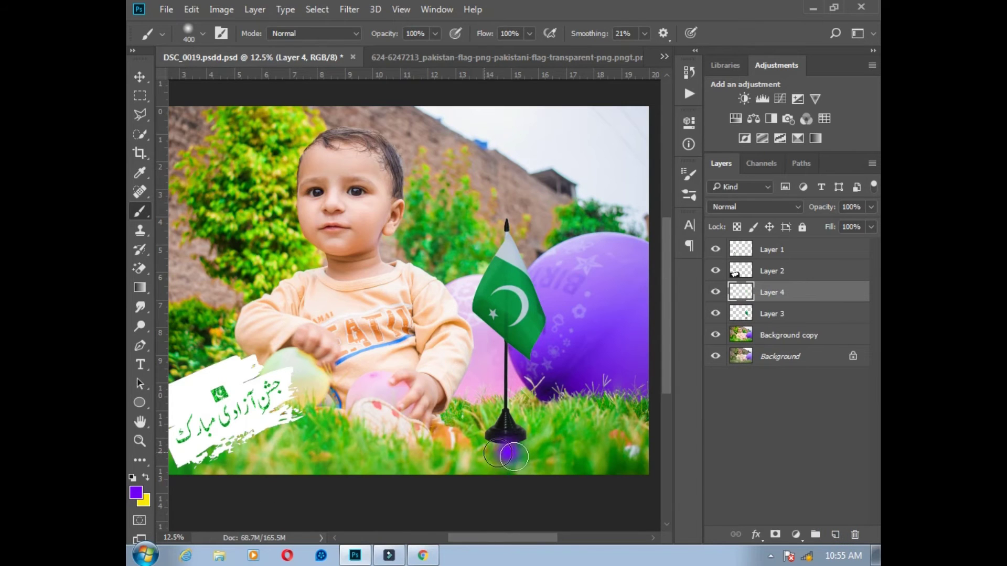
pyautogui.press('i')
pyautogui.click(135, 493)
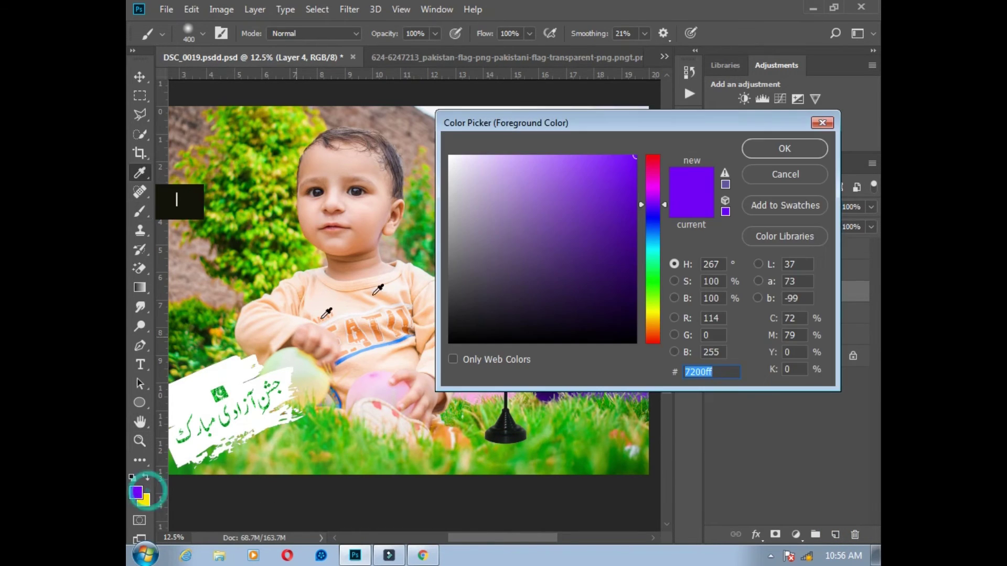
pyautogui.write('000000')
pyautogui.click(785, 148)
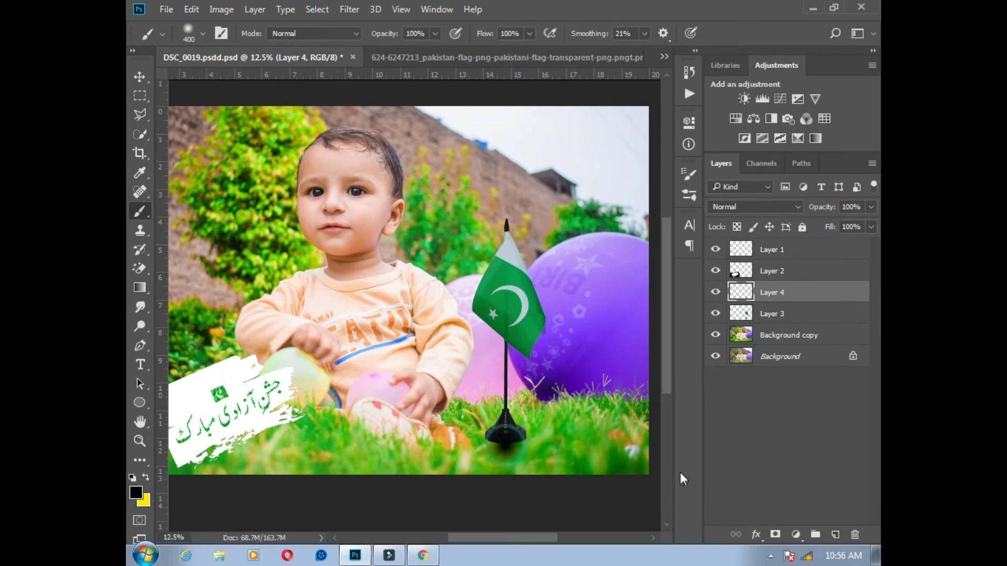
# - Stretch the black shadow to about 214% width and lower its layer opacity to 62%
pyautogui.hotkey('ctrl', 't')
pyautogui.moveTo(536, 466); pyautogui.dragTo(569, 446)
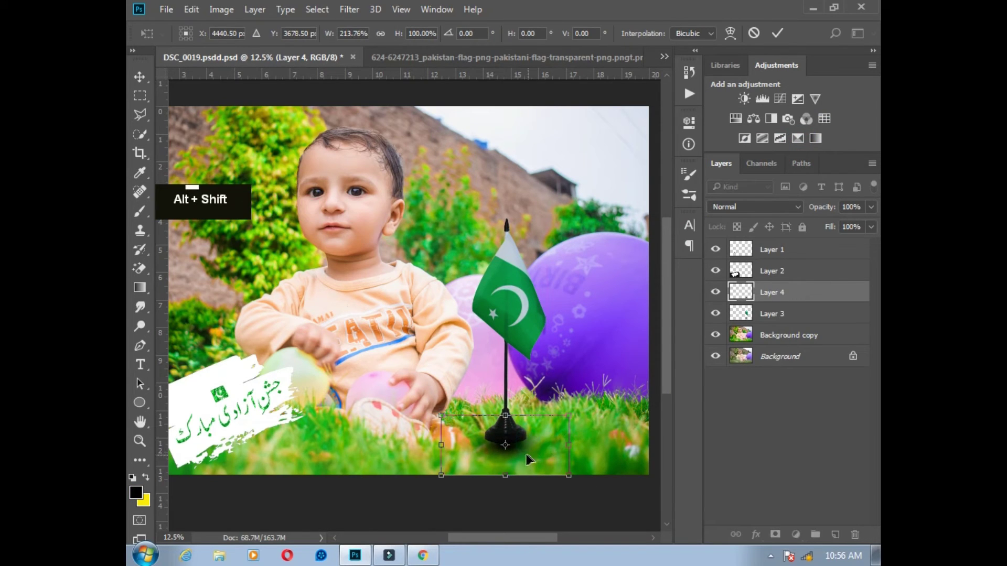
pyautogui.doubleClick(520, 450)
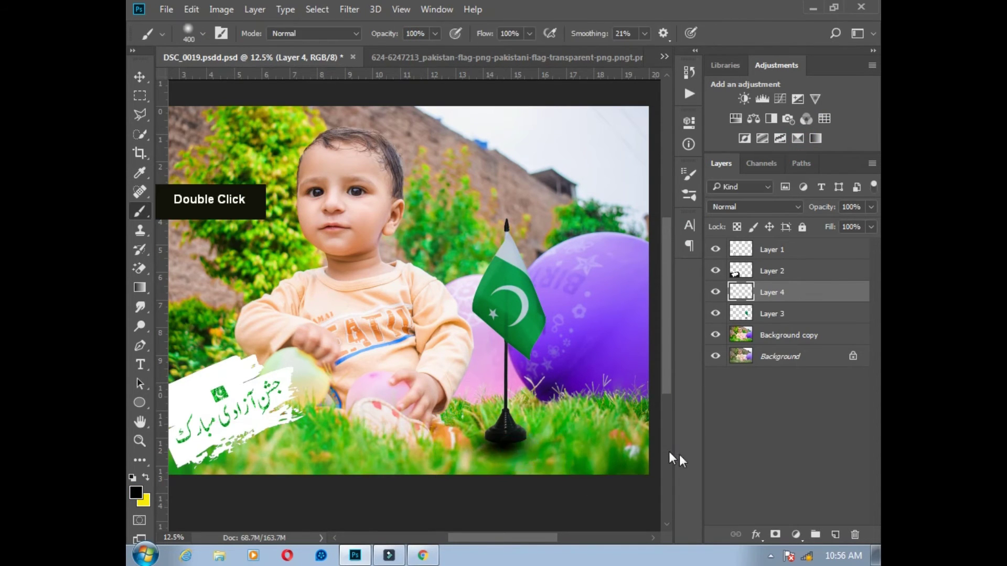
pyautogui.click(871, 207)
pyautogui.moveTo(844, 224); pyautogui.dragTo(846, 225)
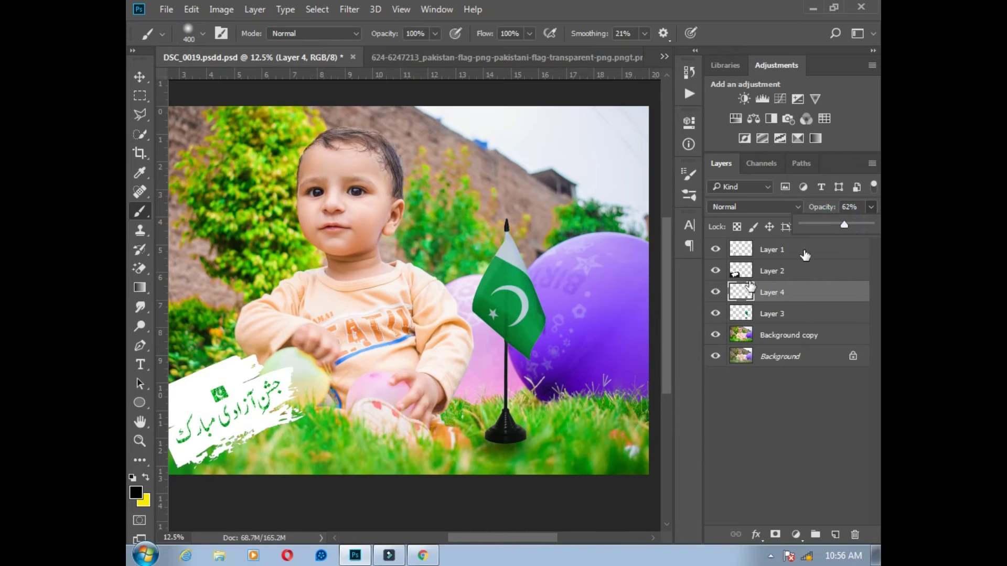
# - Move the shadow up against the flag's base and nudge it left and slightly down into alignment
pyautogui.doubleClick(142, 74)
pyautogui.click(632, 398)
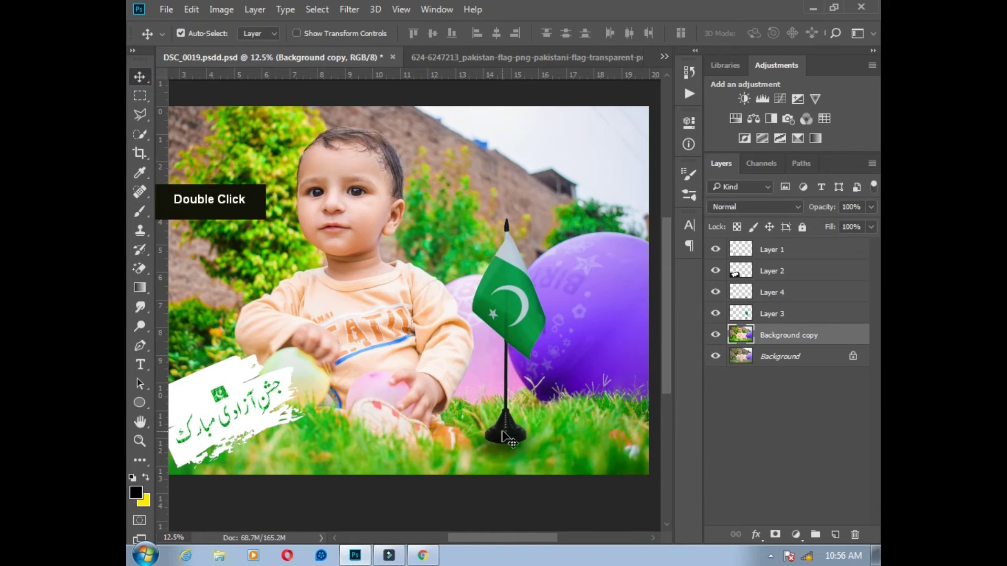
pyautogui.moveTo(503, 437); pyautogui.dragTo(507, 427)
pyautogui.press('Left')
pyautogui.press('Left')
pyautogui.press('Left')
pyautogui.press('Left')
pyautogui.press('Down')
pyautogui.press('Left')
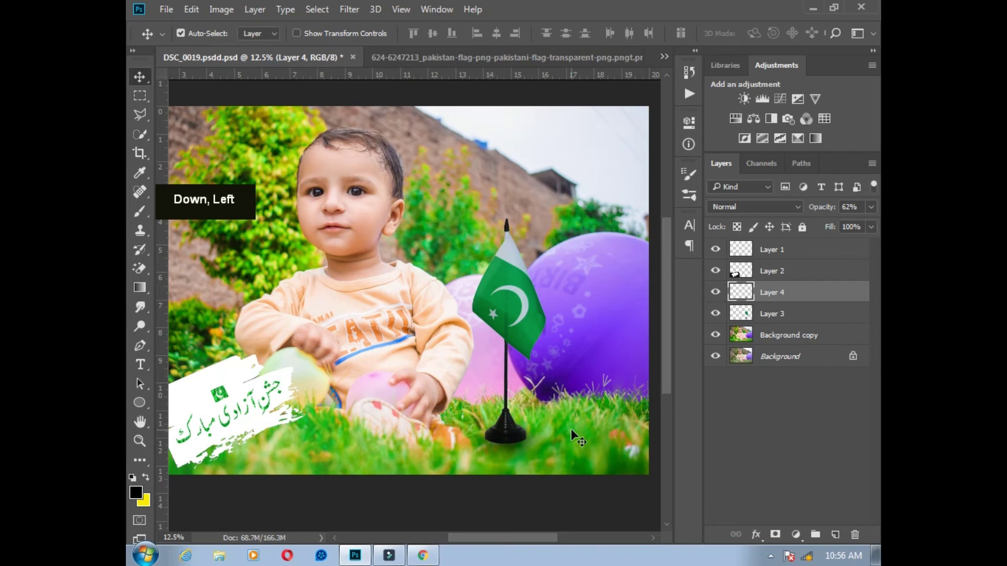
# - Nudge the shadow under the flag's base slightly left and up
pyautogui.press('Left')
pyautogui.click(554, 437)
pyautogui.press('Up')
pyautogui.press('Up')
pyautogui.press('Up')
pyautogui.click(534, 300)
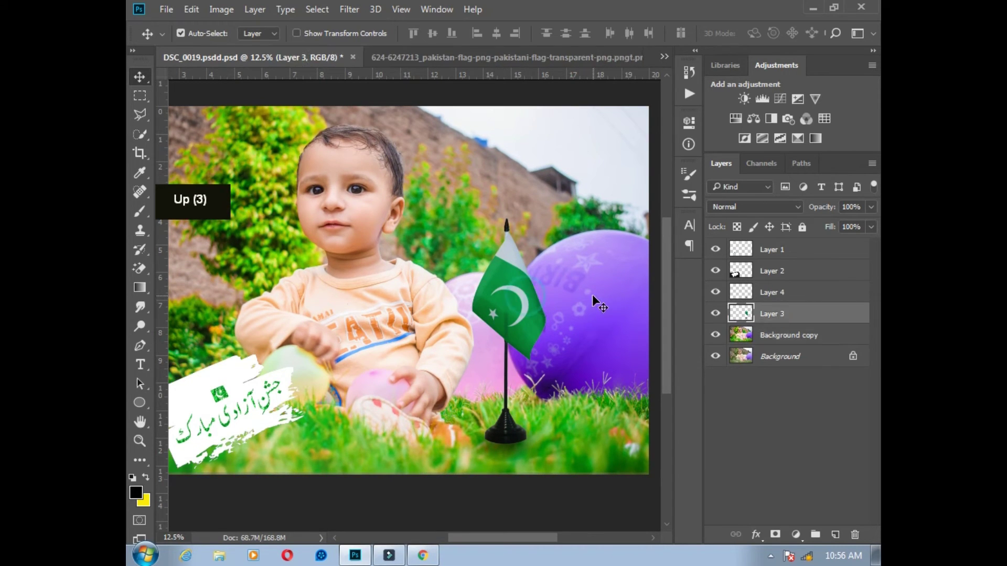
pyautogui.click(592, 294)
pyautogui.moveTo(591, 260)
pyautogui.mouseDown()
pyautogui.moveTo(594, 287)
pyautogui.moveTo(597, 268)
pyautogui.mouseUp()
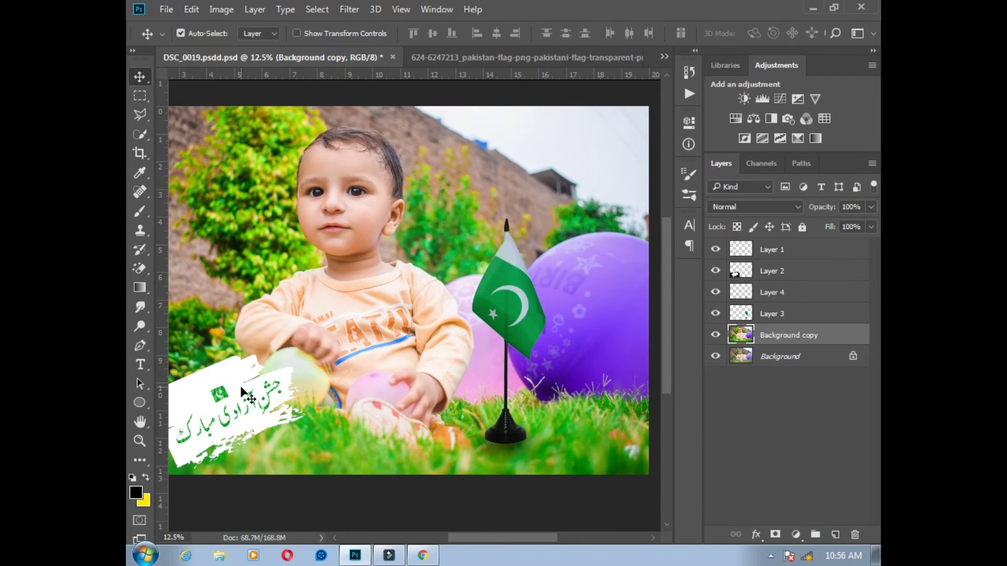
# - Open images.png, the PAKISTAN map picture, from the project folder
pyautogui.hotkey('ctrl', '-')
pyautogui.click(166, 9)
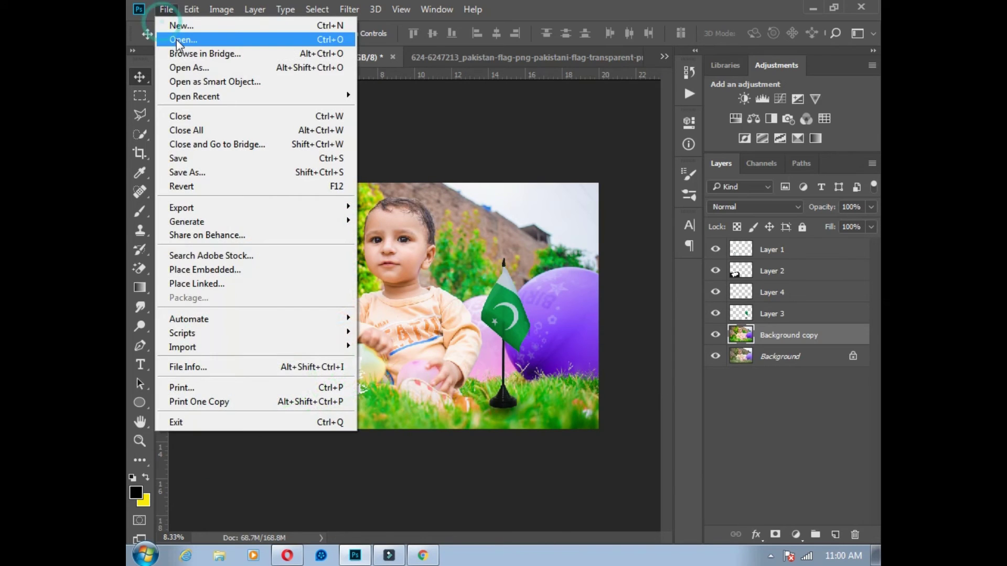
pyautogui.click(169, 38)
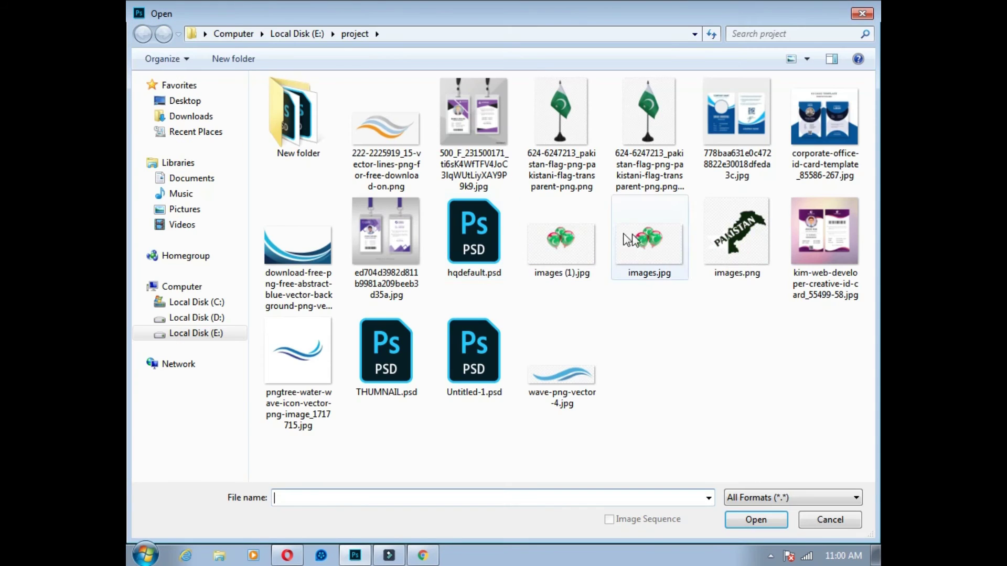
pyautogui.click(737, 233)
pyautogui.click(756, 520)
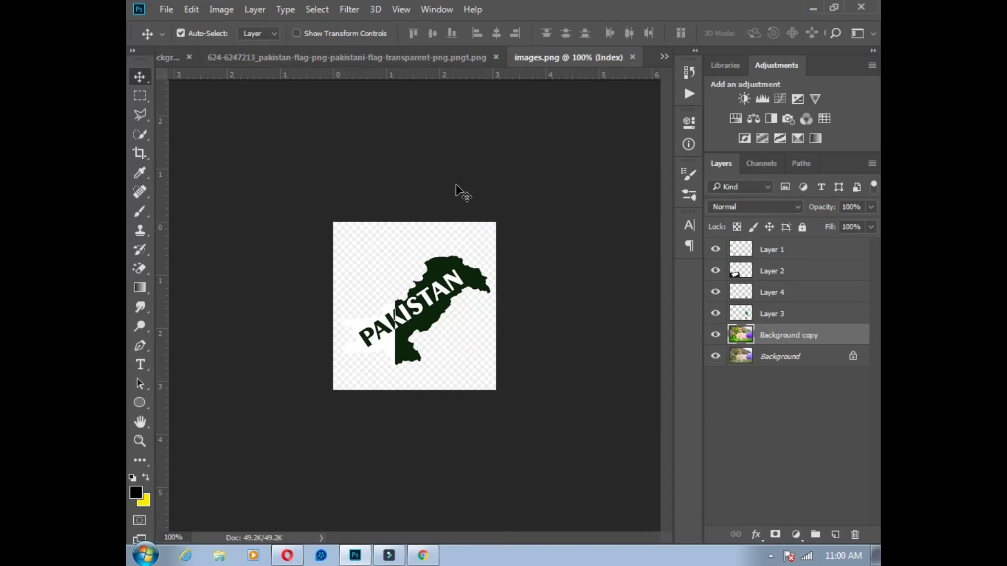
# - Close the flag picture, copy the whole PAKISTAN map image, and return to the baby portrait document
pyautogui.moveTo(410, 238); pyautogui.dragTo(427, 288)
pyautogui.click(430, 58)
pyautogui.press('ctrl')
pyautogui.hotkey('ctrl', 'z')
pyautogui.hotkey('ctrl', 'z')
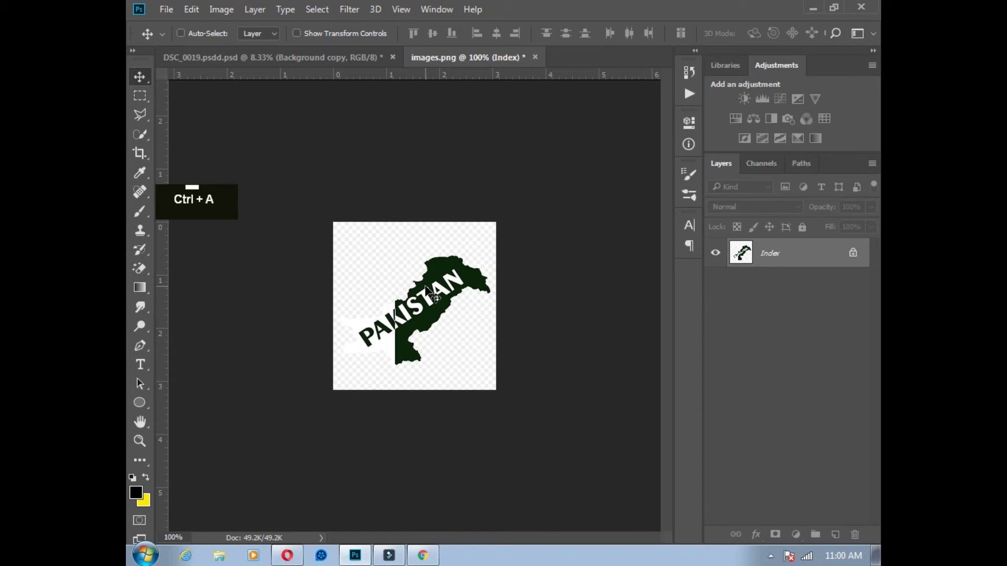
pyautogui.hotkey('ctrl', 'c')
pyautogui.click(303, 53)
pyautogui.hotkey('ctrl', 'v')
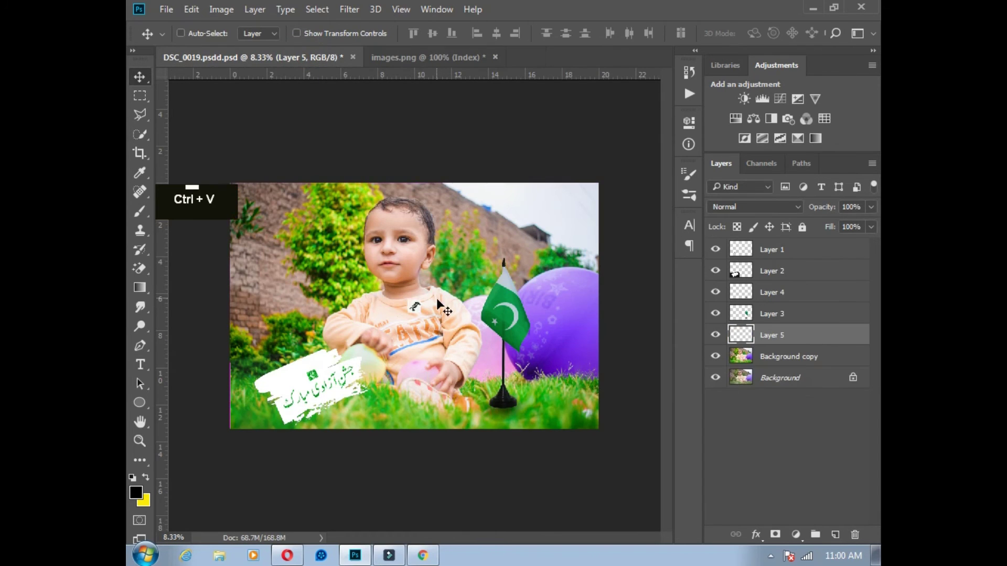
pyautogui.hotkey('ctrl', 'g')
pyautogui.hotkey('ctrl', 't')
pyautogui.moveTo(422, 299); pyautogui.dragTo(446, 291)
pyautogui.doubleClick(446, 291)
pyautogui.click(140, 270)
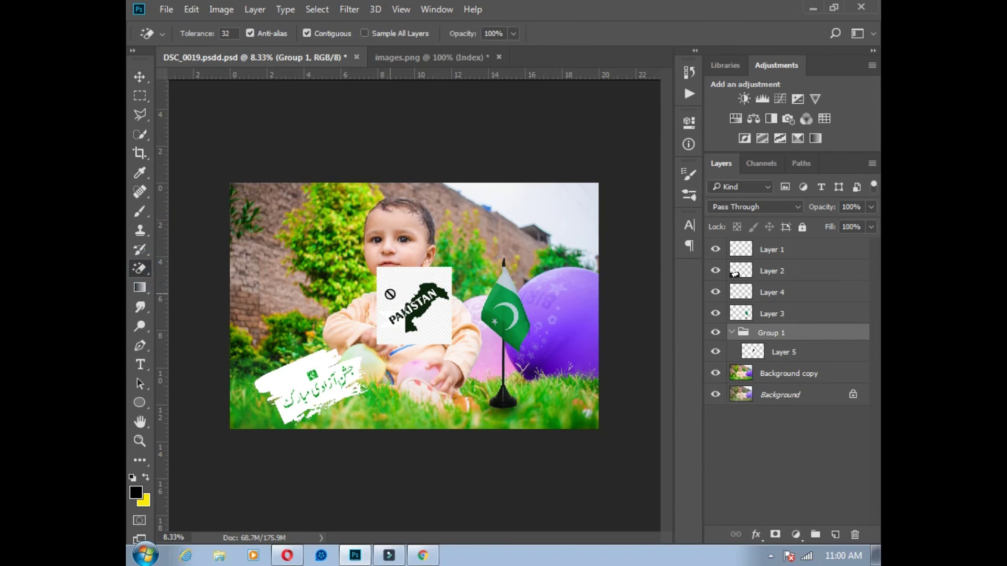
pyautogui.click(392, 292)
pyautogui.click(444, 219)
pyautogui.click(855, 535)
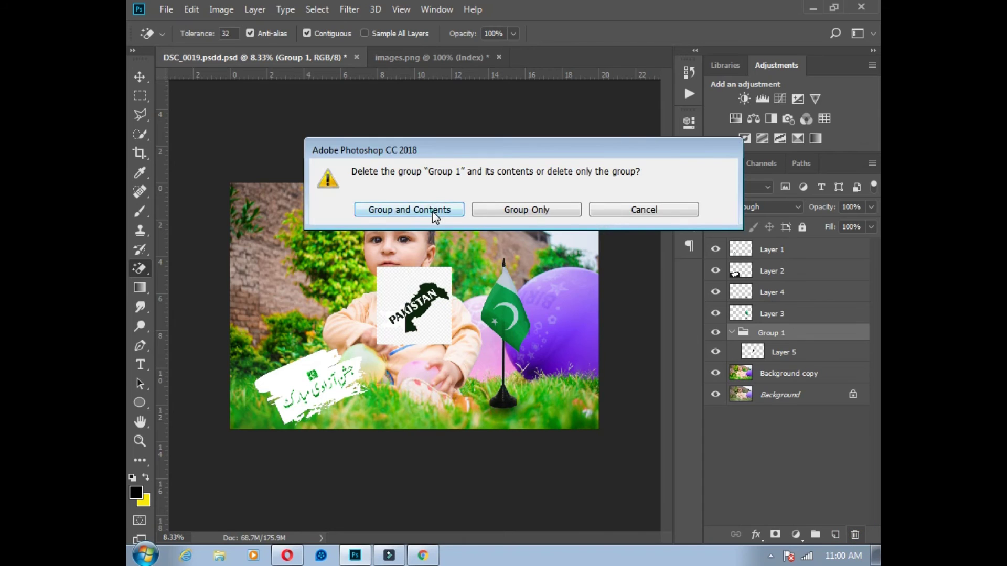
pyautogui.click(409, 210)
# - Paste the PAKISTAN map enlarged to about 875% and erase its white background with the Magic Eraser
pyautogui.hotkey('ctrl', 'v')
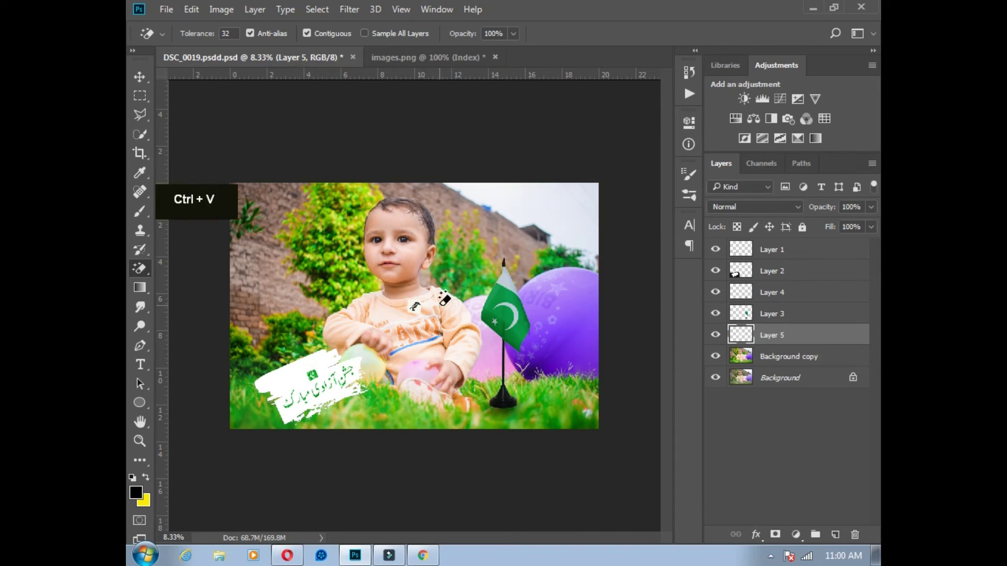
pyautogui.hotkey('ctrl', 't')
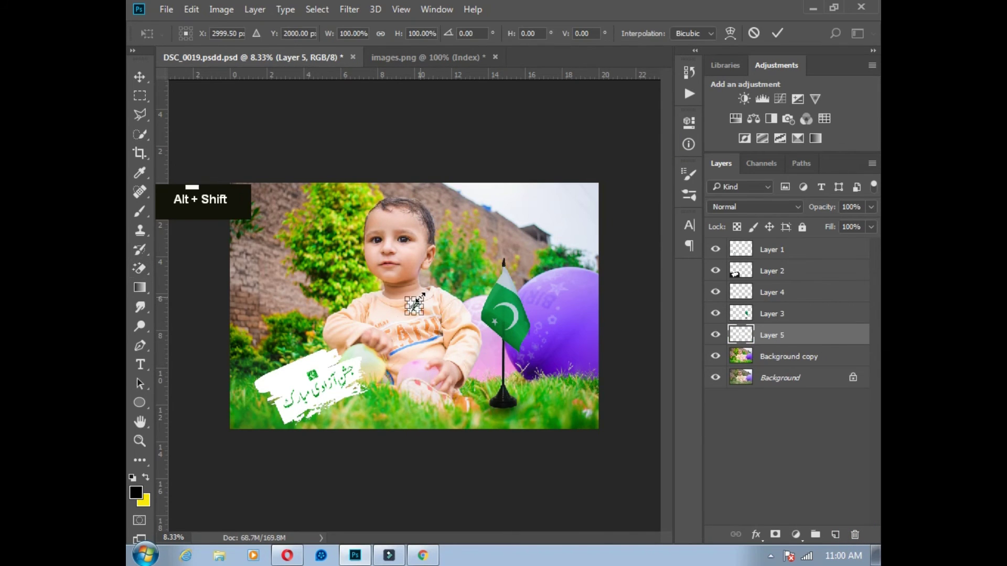
pyautogui.moveTo(422, 297); pyautogui.dragTo(473, 244)
pyautogui.doubleClick(459, 286)
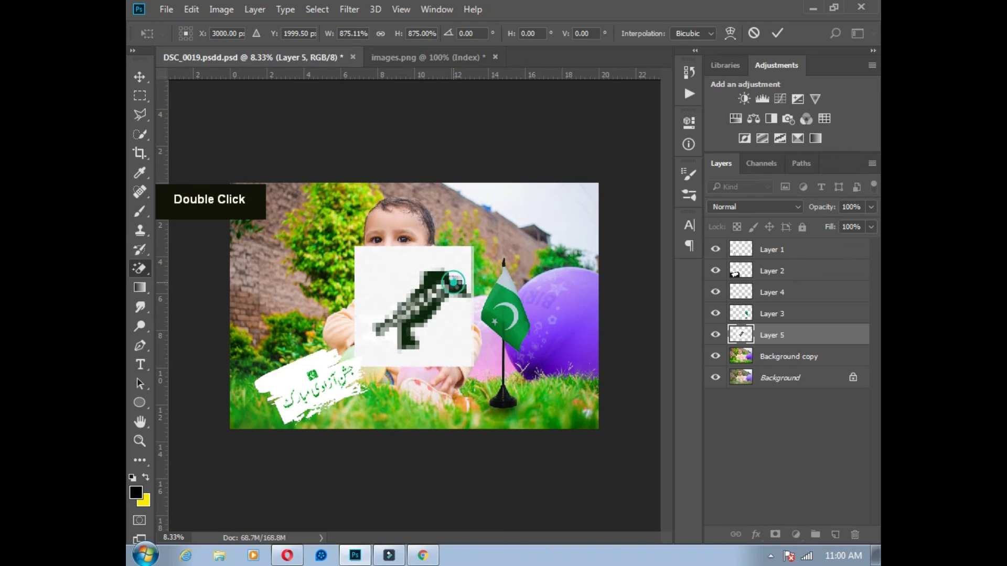
pyautogui.click(457, 326)
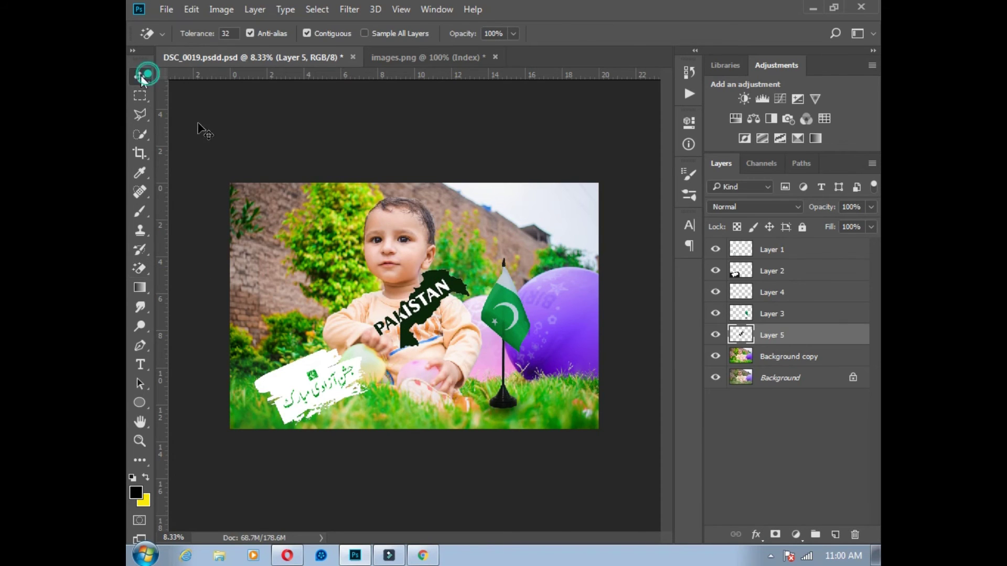
# - Shrink the PAKISTAN map and move it onto the baby's cheek between the mouth and the ear
pyautogui.click(141, 77)
pyautogui.hotkey('ctrl', 't')
pyautogui.moveTo(468, 270); pyautogui.dragTo(455, 282)
pyautogui.hotkey('ctrl', '=')
pyautogui.hotkey('ctrl', '=')
pyautogui.hotkey('ctrl', '=')
pyautogui.moveTo(424, 317); pyautogui.dragTo(437, 194)
pyautogui.hotkey('ctrl', '-')
pyautogui.moveTo(487, 152); pyautogui.dragTo(450, 274)
pyautogui.doubleClick(418, 203)
# - Scale the PAKISTAN map down slightly more so it fits within the cheek
pyautogui.hotkey('ctrl', '+')
pyautogui.hotkey('ctrl', '+')
pyautogui.doubleClick(444, 236)
pyautogui.hotkey('ctrl', 't')
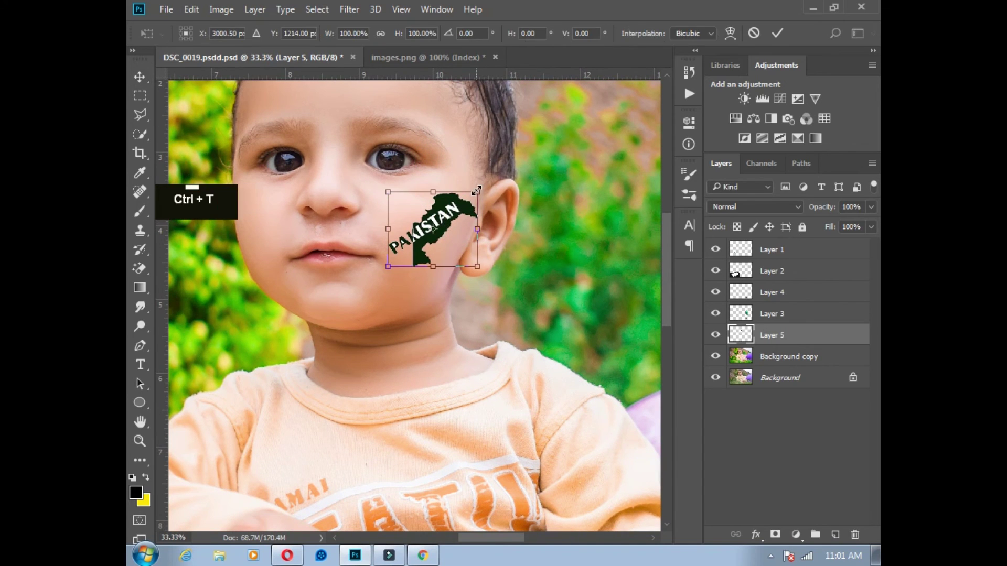
pyautogui.moveTo(477, 192)
pyautogui.mouseDown()
pyautogui.moveTo(493, 165)
pyautogui.moveTo(459, 184)
pyautogui.moveTo(463, 196)
pyautogui.mouseUp()
pyautogui.doubleClick(438, 211)
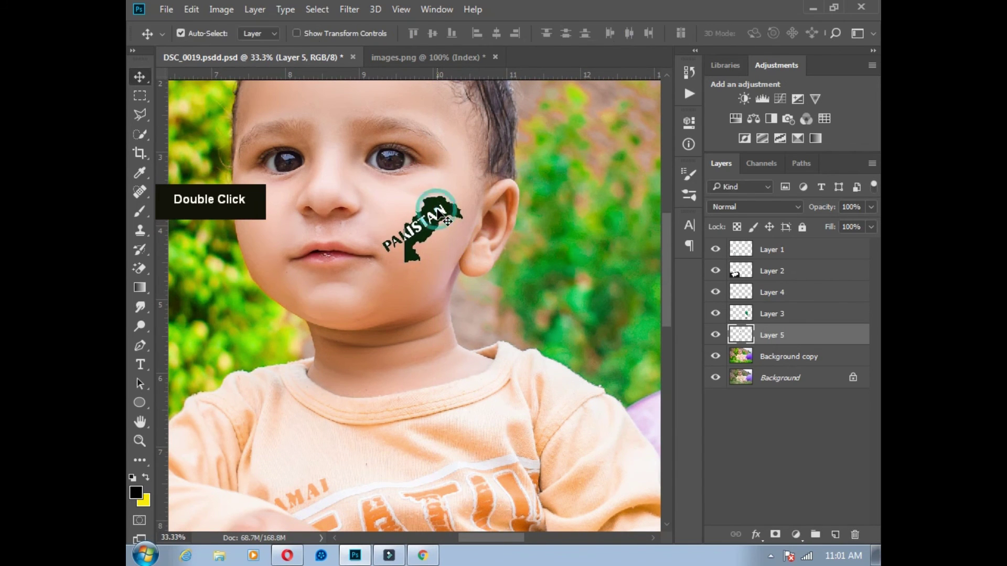
# - Lower the opacity of the cheek map's layer to 44%
pyautogui.press('9')
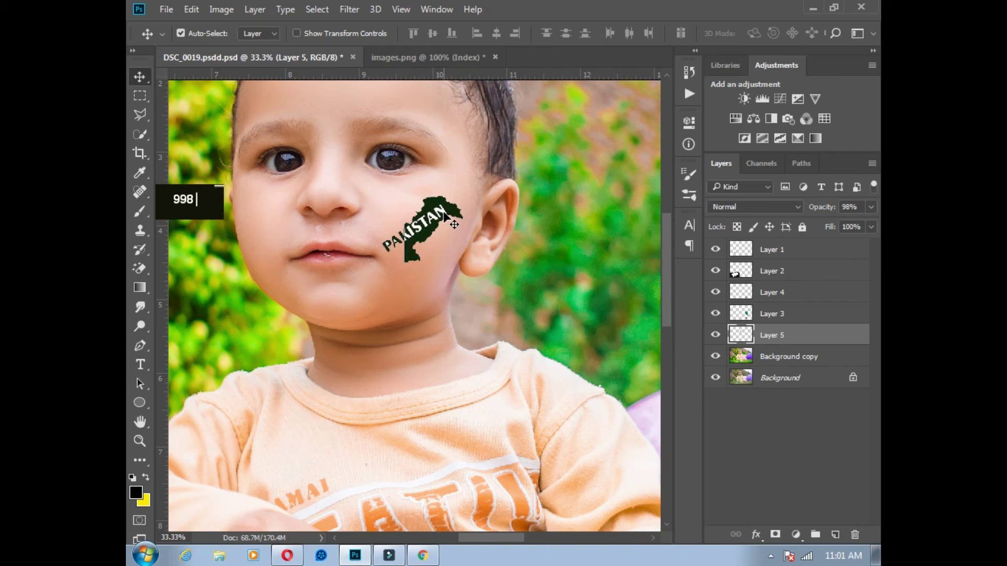
pyautogui.press('7')
pyautogui.press('7')
pyautogui.press('7')
pyautogui.press('7')
pyautogui.press('3')
pyautogui.press('3')
pyautogui.press('3')
pyautogui.press('3')
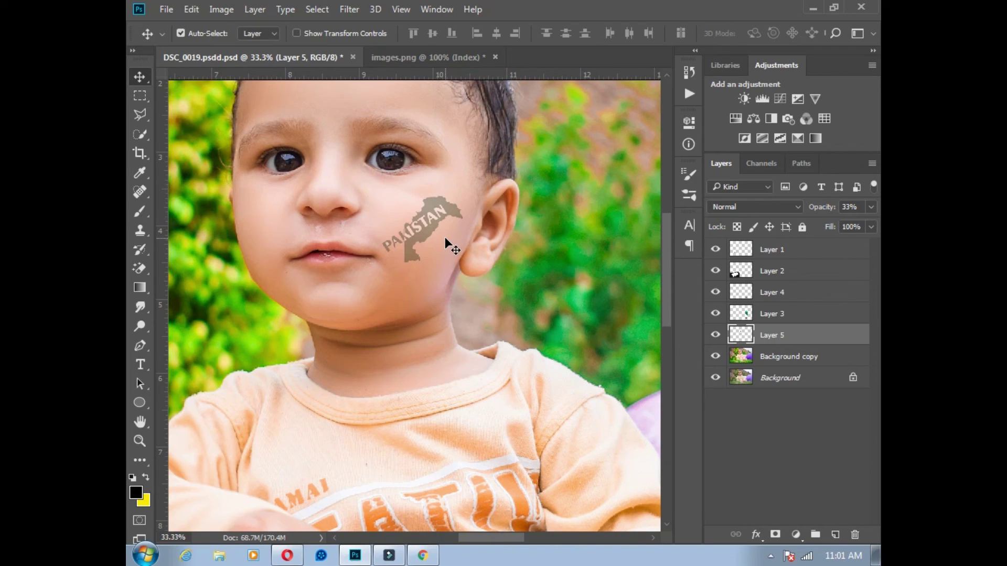
pyautogui.hotkey('ctrl', '-')
pyautogui.hotkey('ctrl', '-')
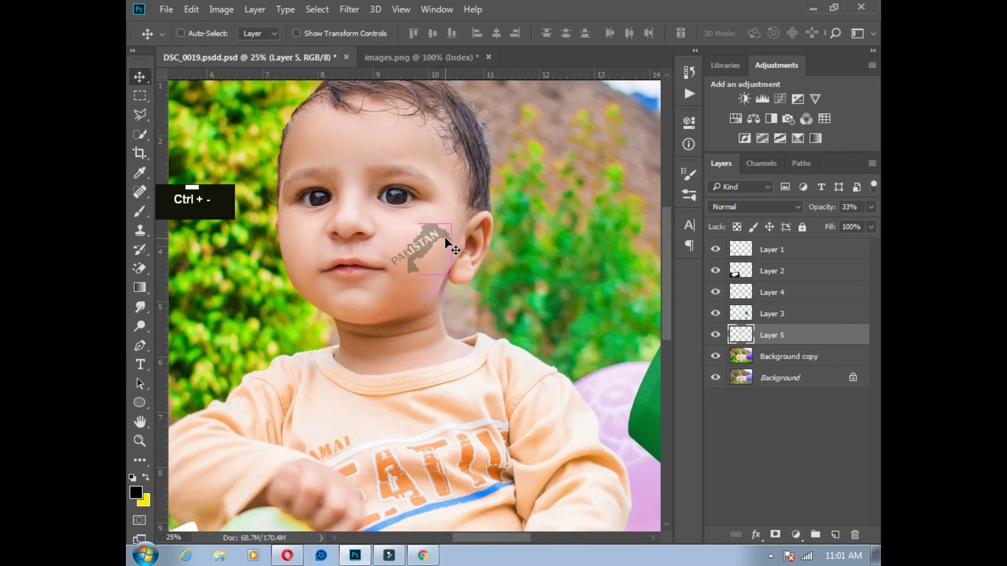
pyautogui.hotkey('ctrl', '-')
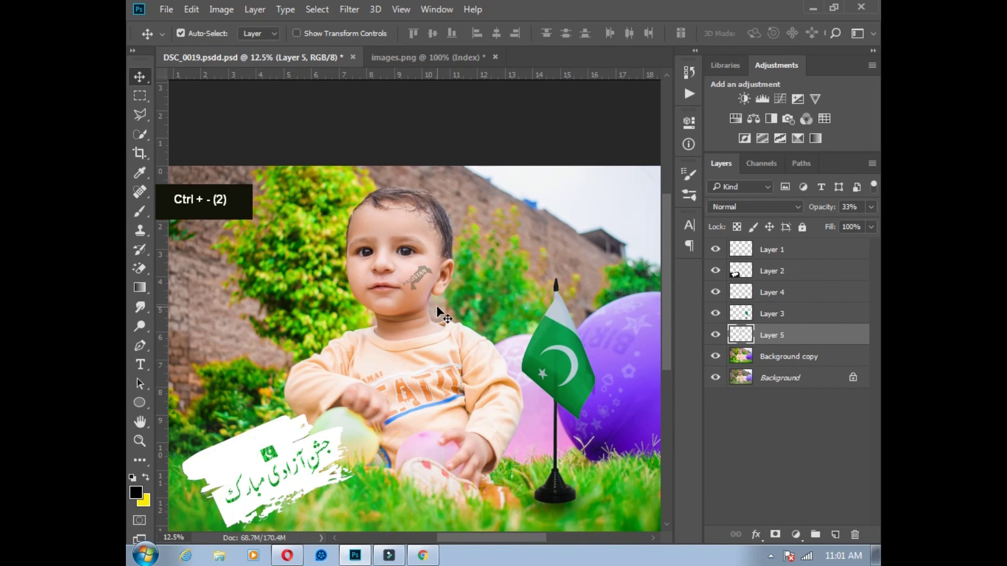
pyautogui.press('4')
pyautogui.hotkey('ctrl', '-')
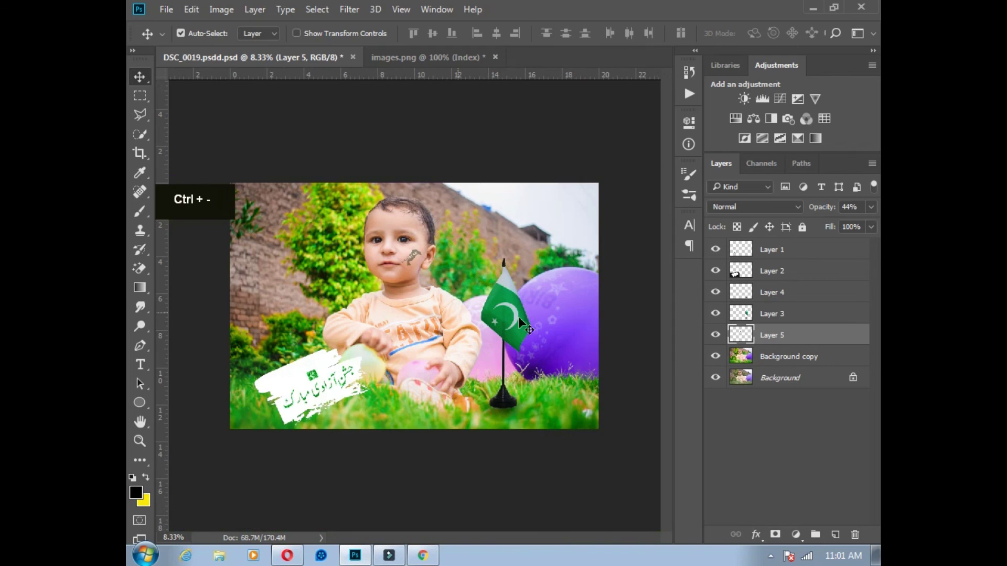
# - Examine the flag's base and its shadow on the grass up close, and review the whole picture
pyautogui.click(503, 401)
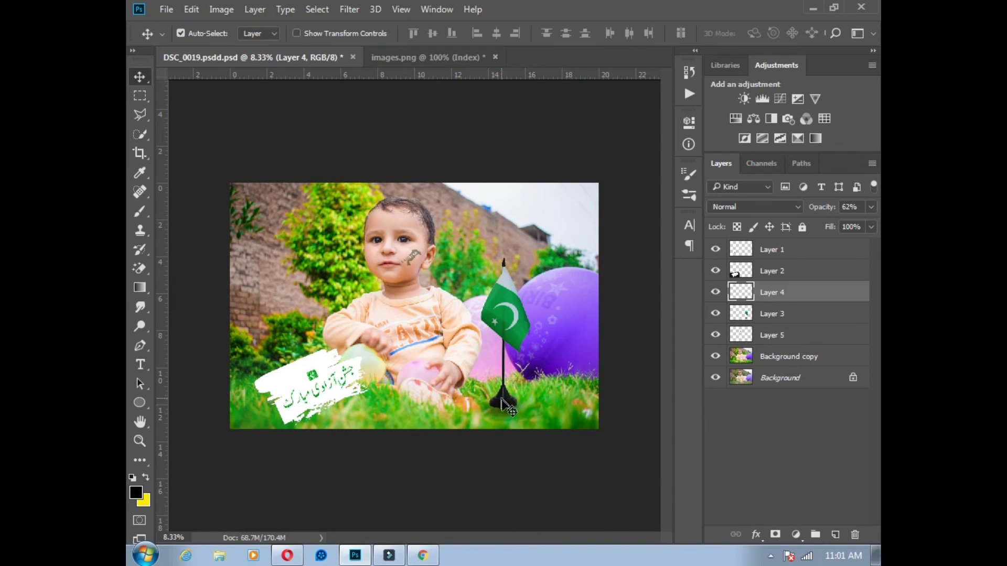
pyautogui.doubleClick(520, 418)
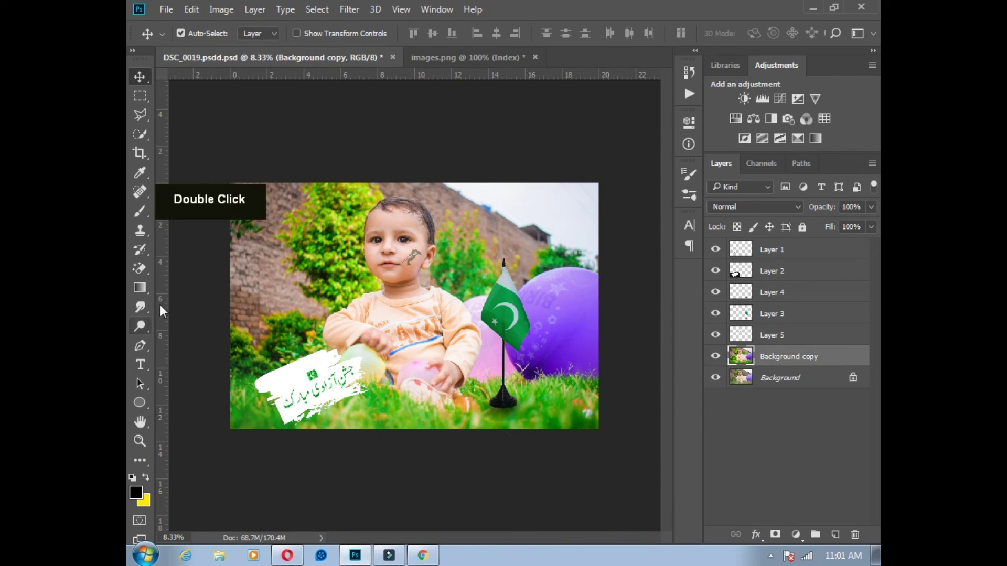
pyautogui.click(556, 418)
pyautogui.hotkey('ctrl', '+')
pyautogui.hotkey('ctrl', '+')
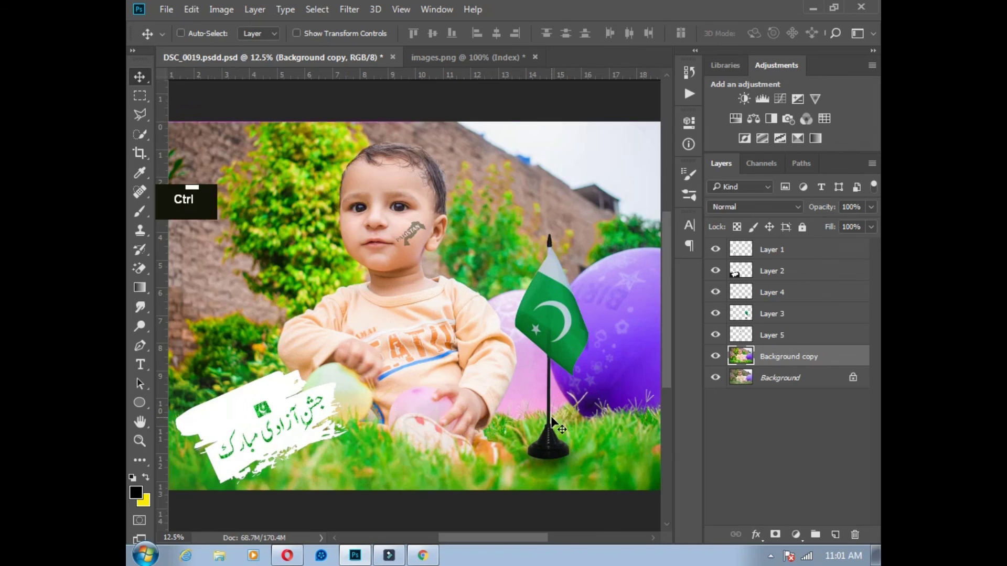
pyautogui.moveTo(619, 457); pyautogui.dragTo(570, 426)
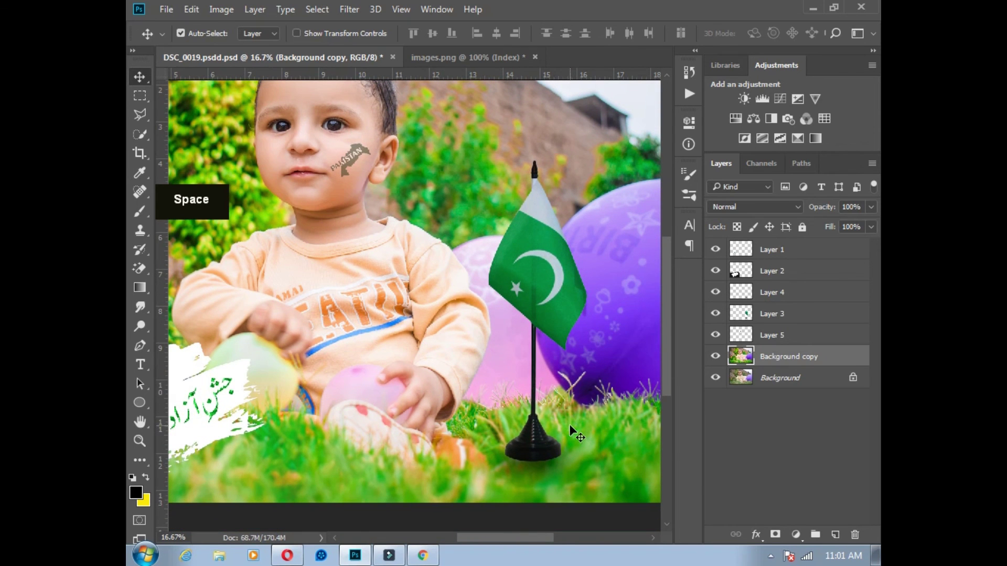
pyautogui.hotkey('ctrl', '-')
pyautogui.hotkey('ctrl', '-')
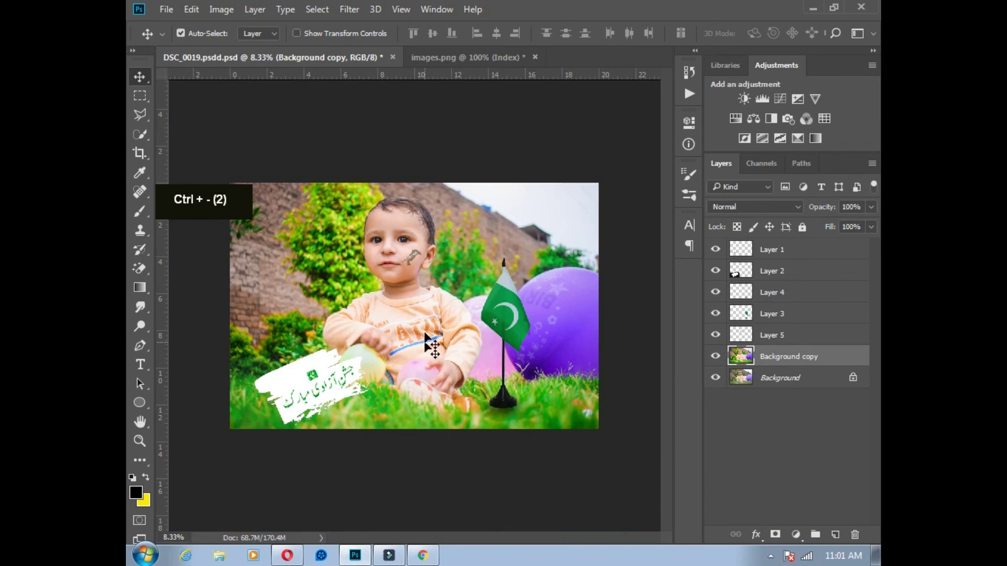
# - Save the finished picture as a JPEG copy named azadi, and save the layered document
pyautogui.hotkey('ctrl', 'shift', 's')
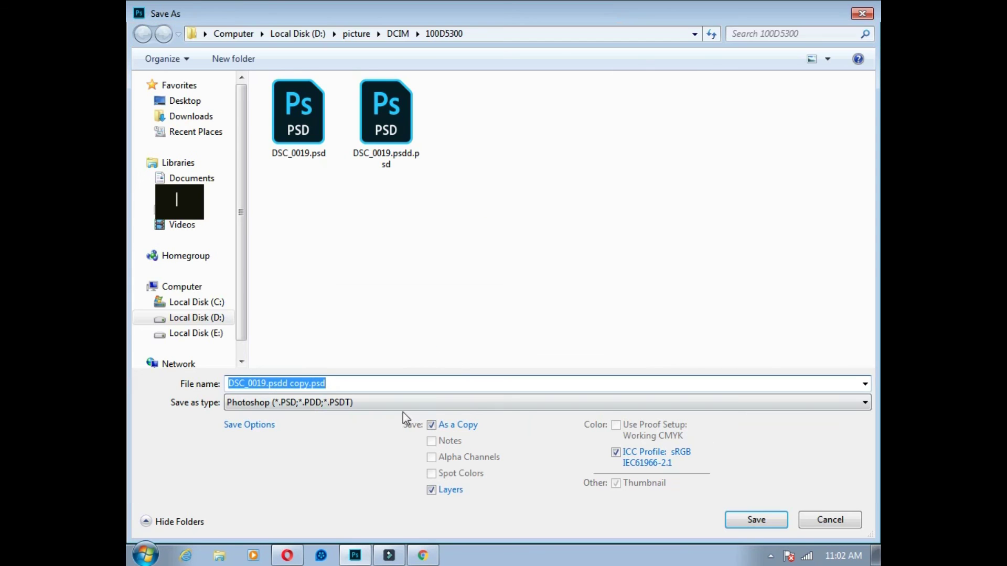
pyautogui.doubleClick(398, 402)
pyautogui.click(284, 255)
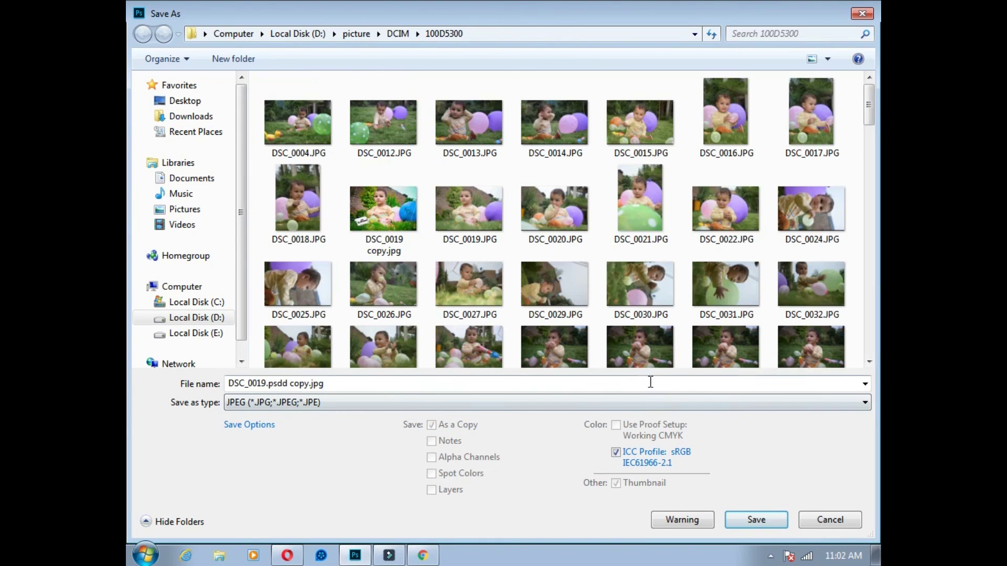
pyautogui.click(650, 384)
pyautogui.press('BackSpace')
pyautogui.write('azadi')
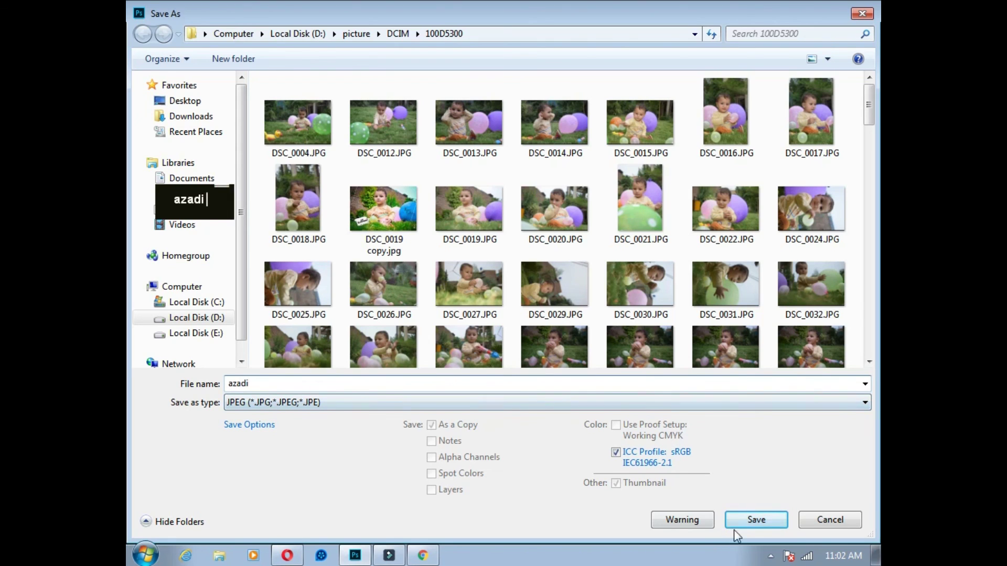
pyautogui.click(745, 522)
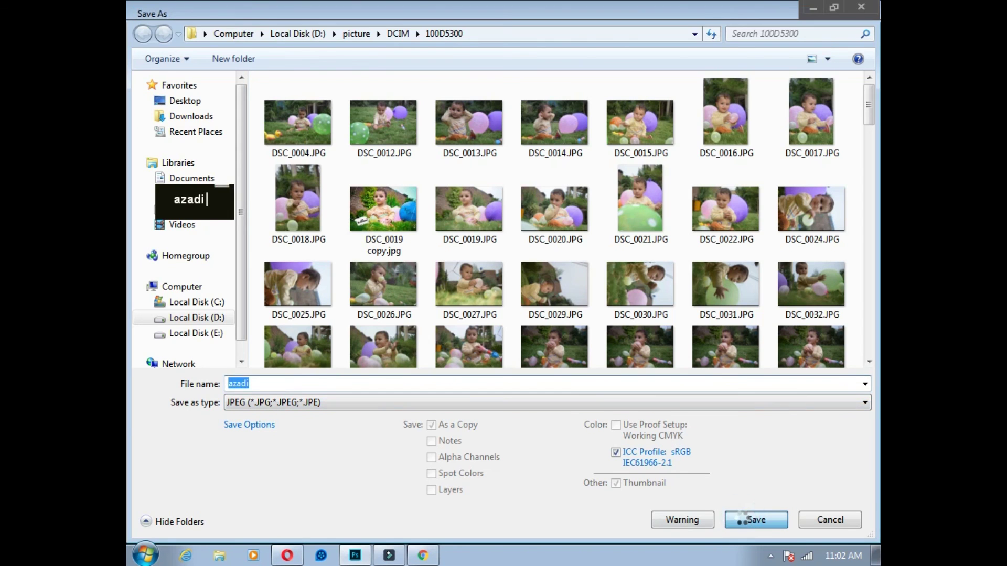
pyautogui.click(587, 135)
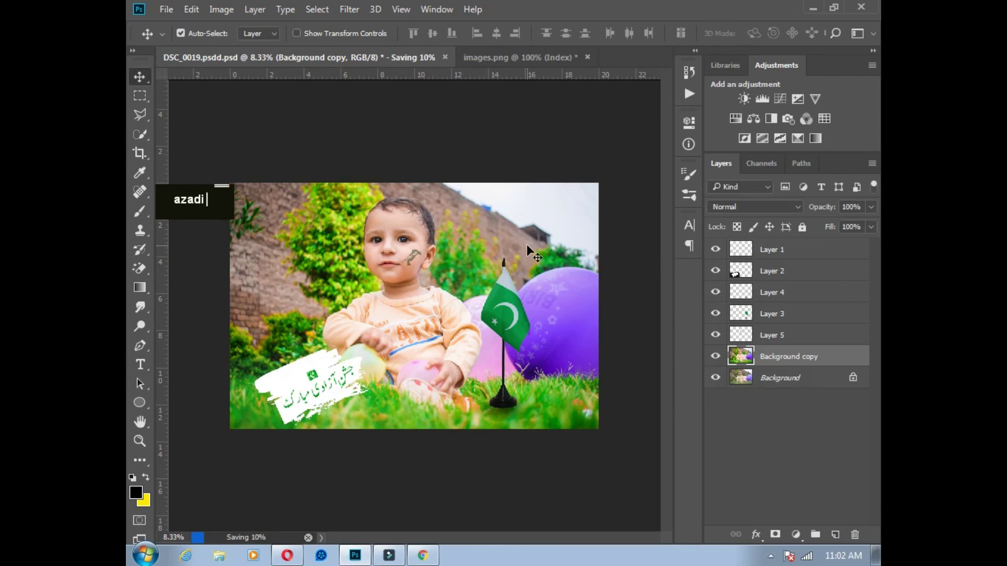
pyautogui.hotkey('ctrl', 'w')
pyautogui.hotkey('ctrl', 's')
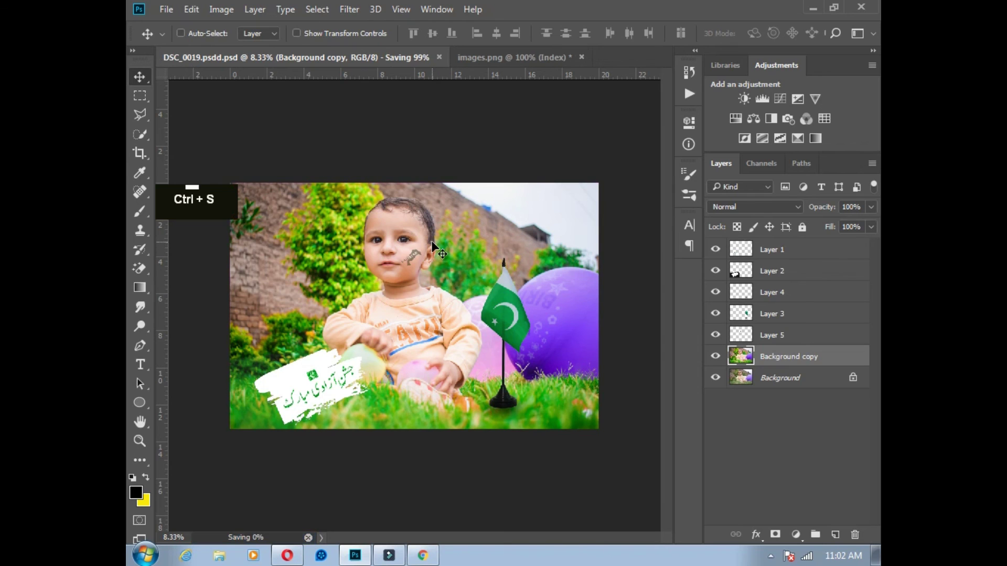